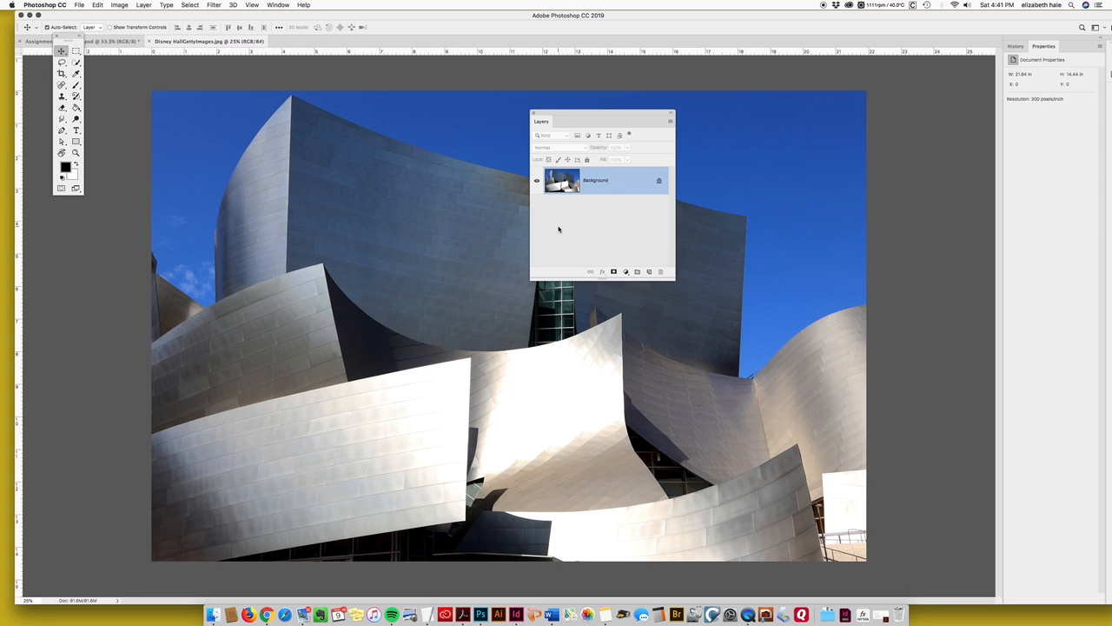
Step: Move the Layers panel aside and check the Disney Hall photo's dimensions and resolution in Image Size
{"action": "left_click", "coordinate": [602, 111]}
{"action": "left_click_drag", "start_coordinate": [602, 111], "coordinate": [737, 74]}
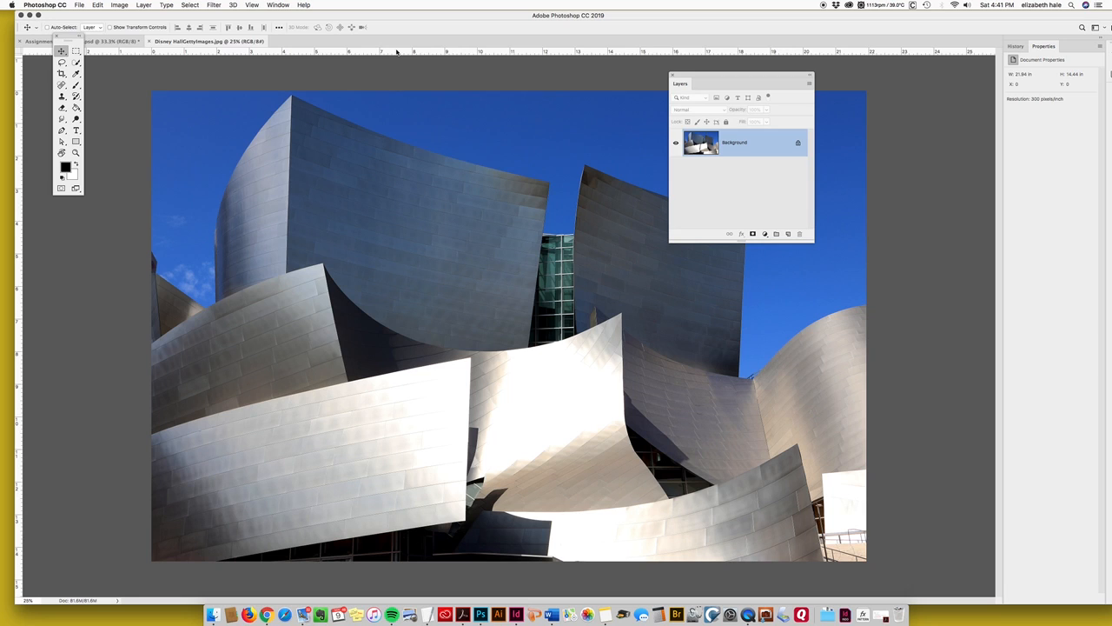
{"action": "key", "text": "super+alt+i"}
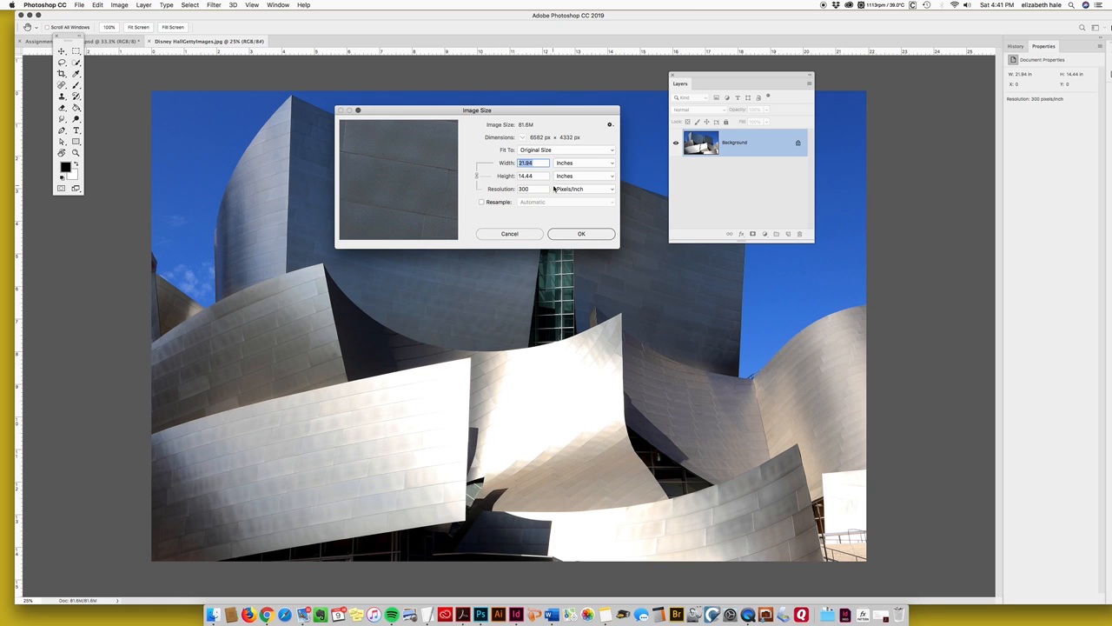
{"action": "left_click_drag", "start_coordinate": [551, 112], "coordinate": [548, 112]}
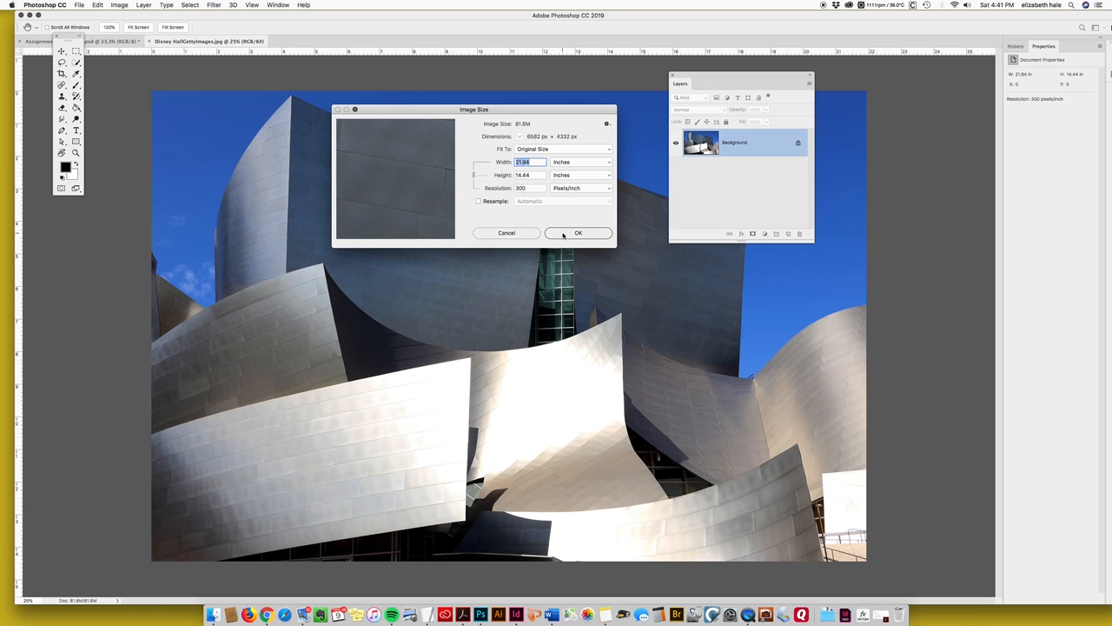
{"action": "left_click", "coordinate": [563, 235]}
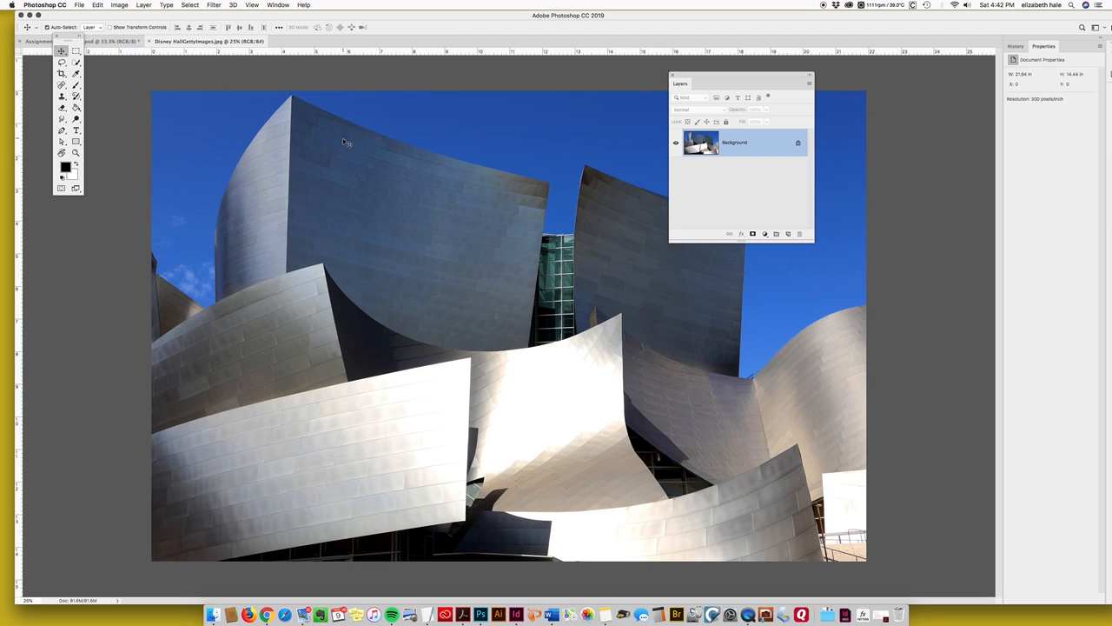
Step: Set the Crop tool to W x H x Resolution mode and reset the crop box to the full image
{"action": "key", "text": "c"}
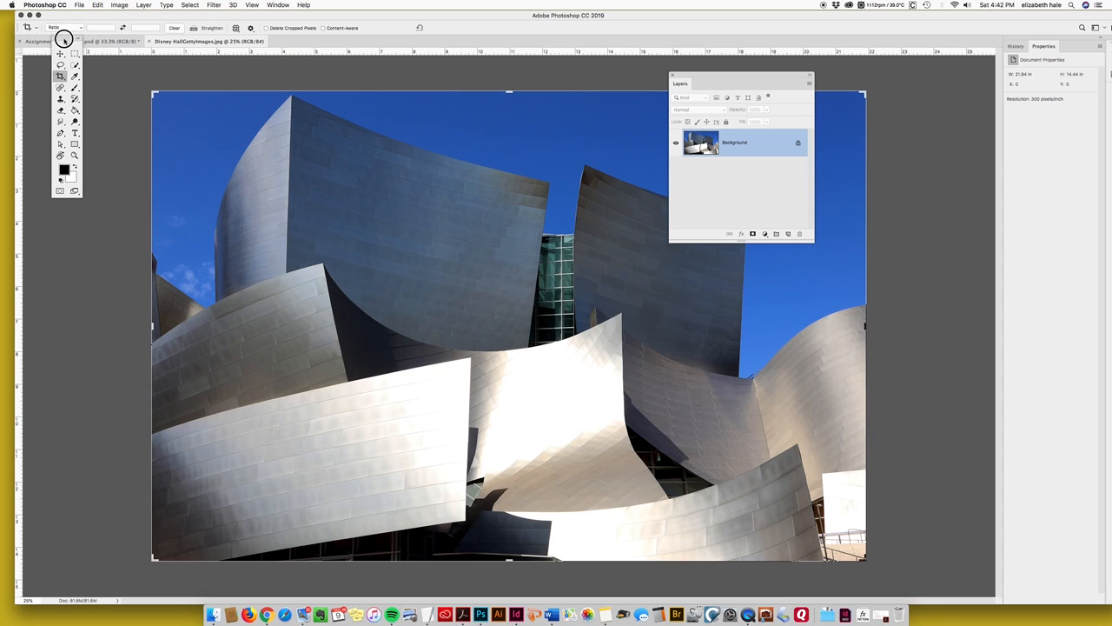
{"action": "left_click_drag", "start_coordinate": [63, 39], "coordinate": [42, 64]}
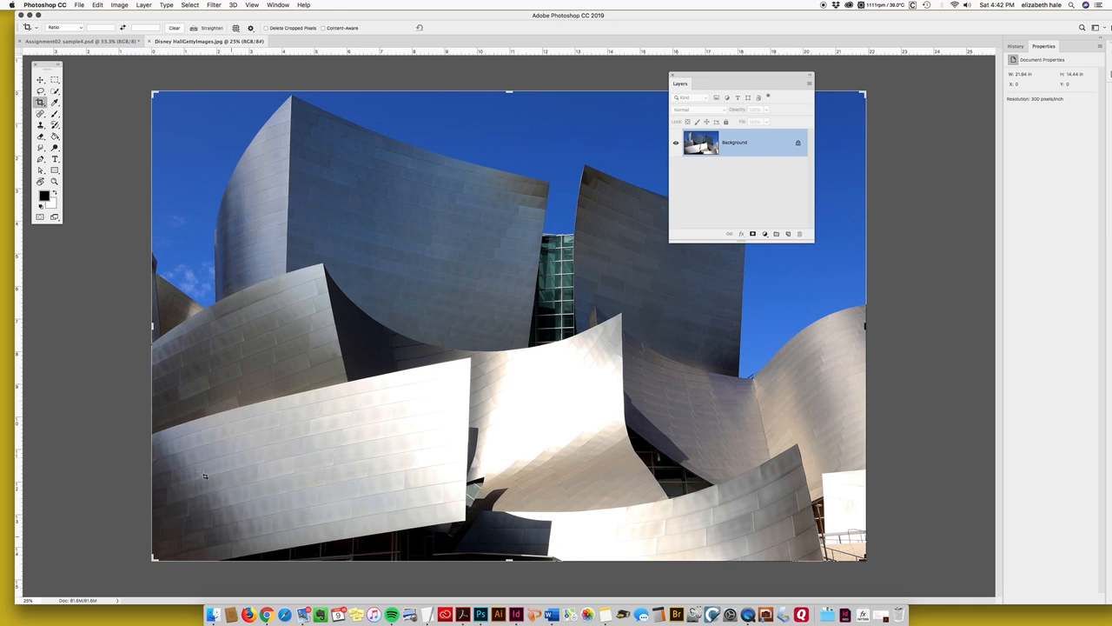
{"action": "left_click", "coordinate": [48, 65]}
{"action": "left_click_drag", "start_coordinate": [48, 65], "coordinate": [46, 67]}
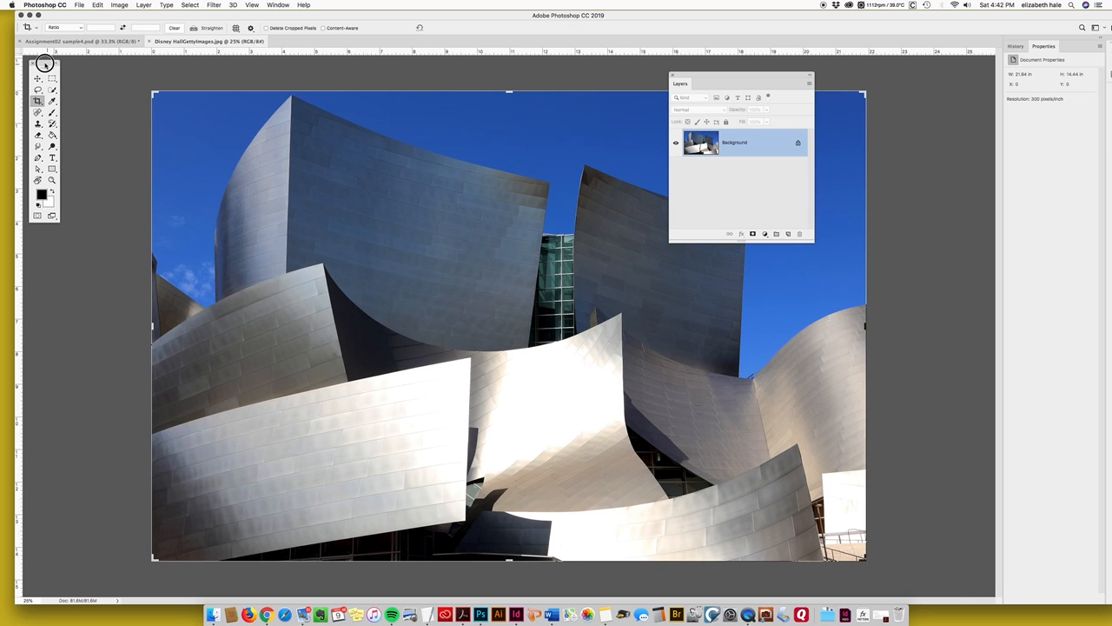
{"action": "left_click", "coordinate": [80, 27]}
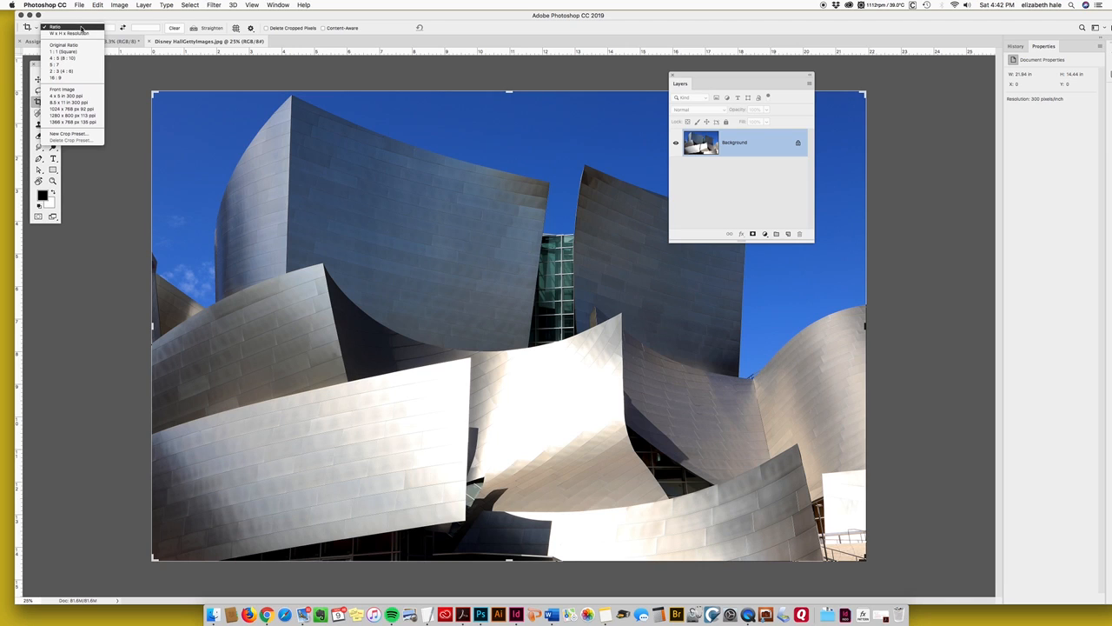
{"action": "left_click", "coordinate": [80, 28]}
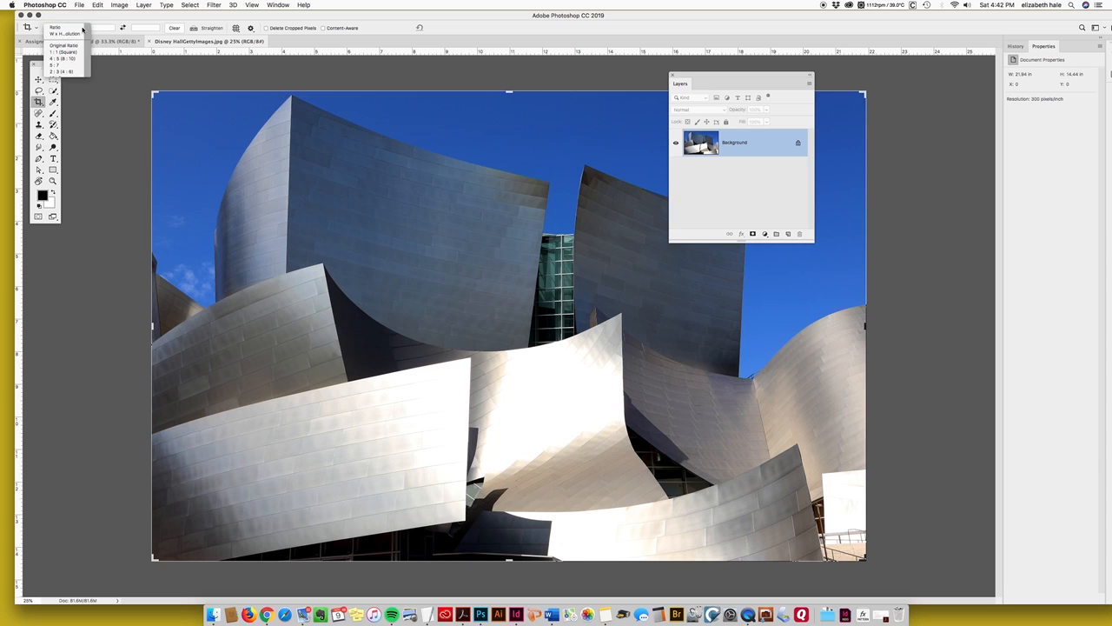
{"action": "left_click", "coordinate": [80, 27]}
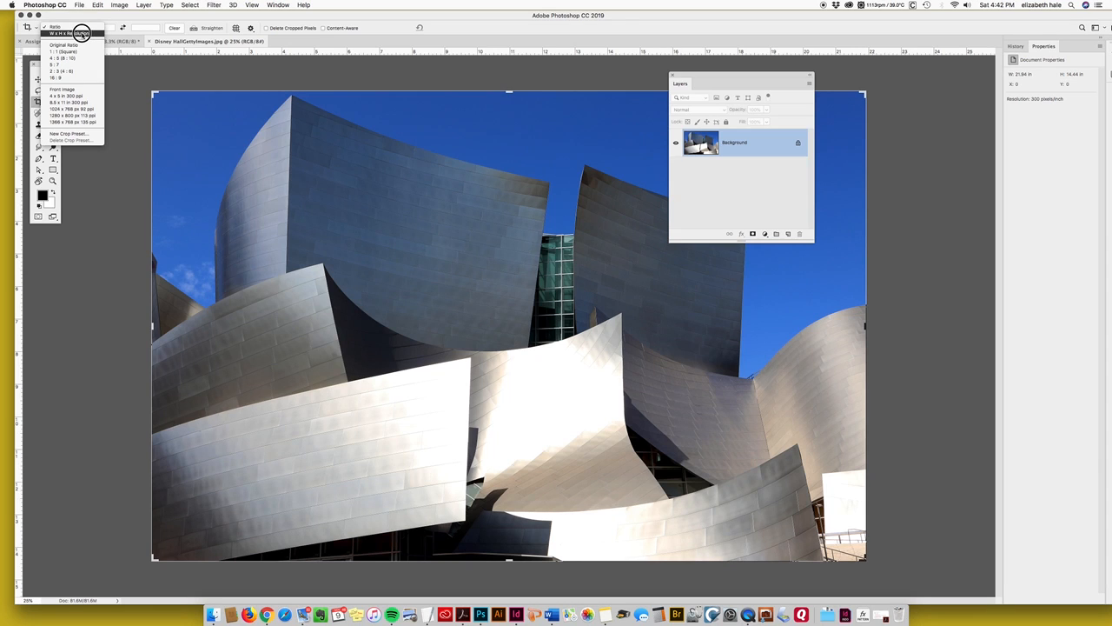
{"action": "left_click", "coordinate": [81, 33]}
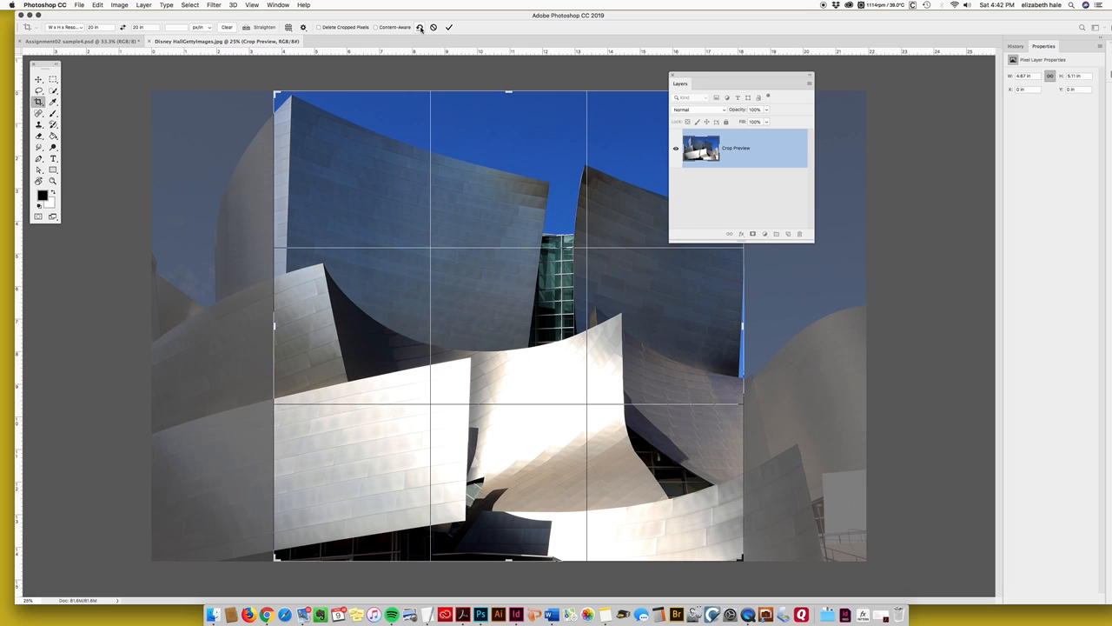
{"action": "left_click", "coordinate": [419, 27]}
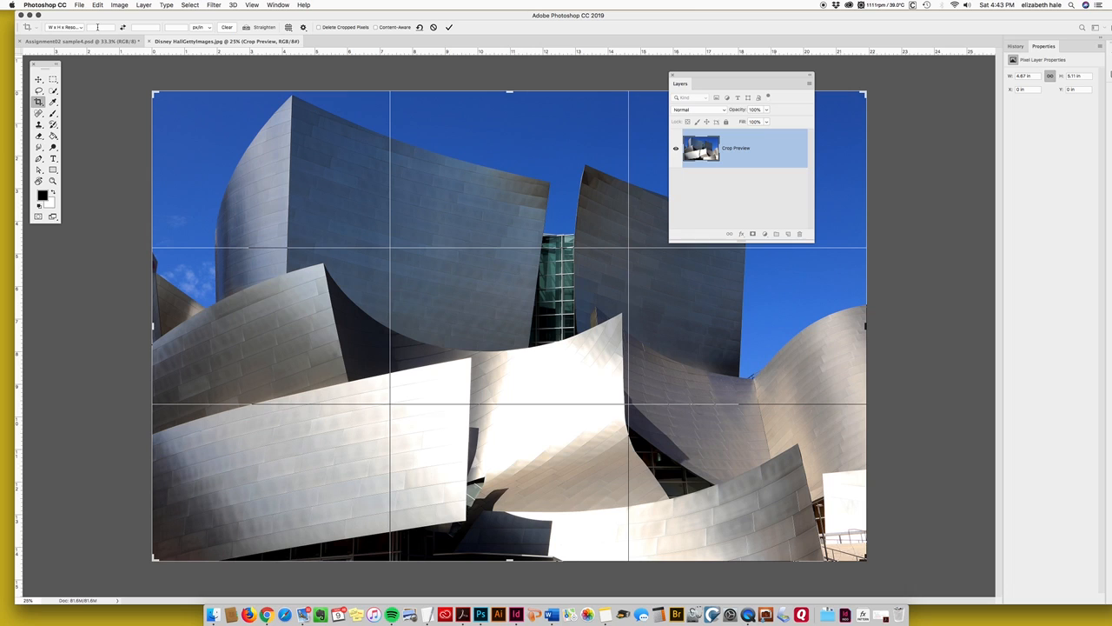
Step: Crop the photo to 17 in wide by 11 in high at 300 pixels/inch
{"action": "left_click", "coordinate": [98, 27]}
{"action": "type", "text": "11"}
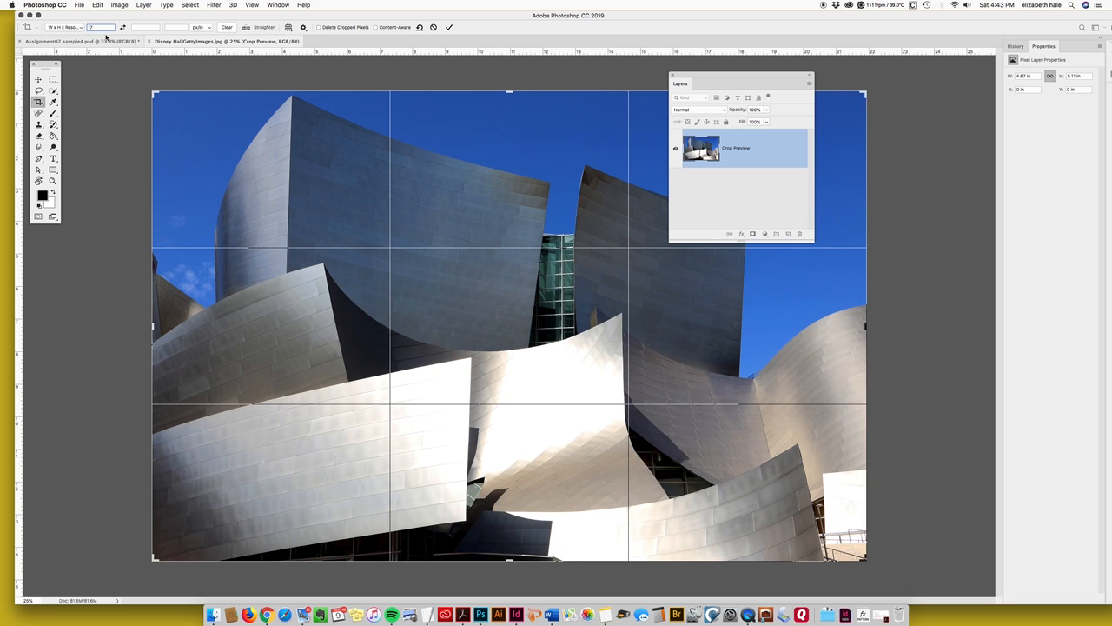
{"action": "left_click", "coordinate": [142, 27]}
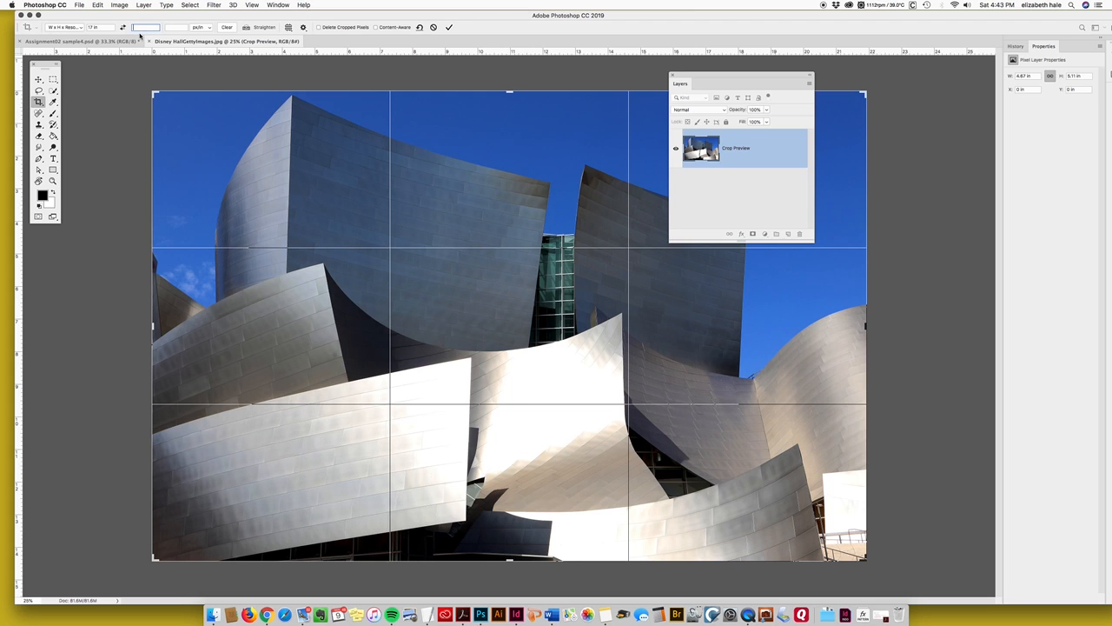
{"action": "type", "text": "11"}
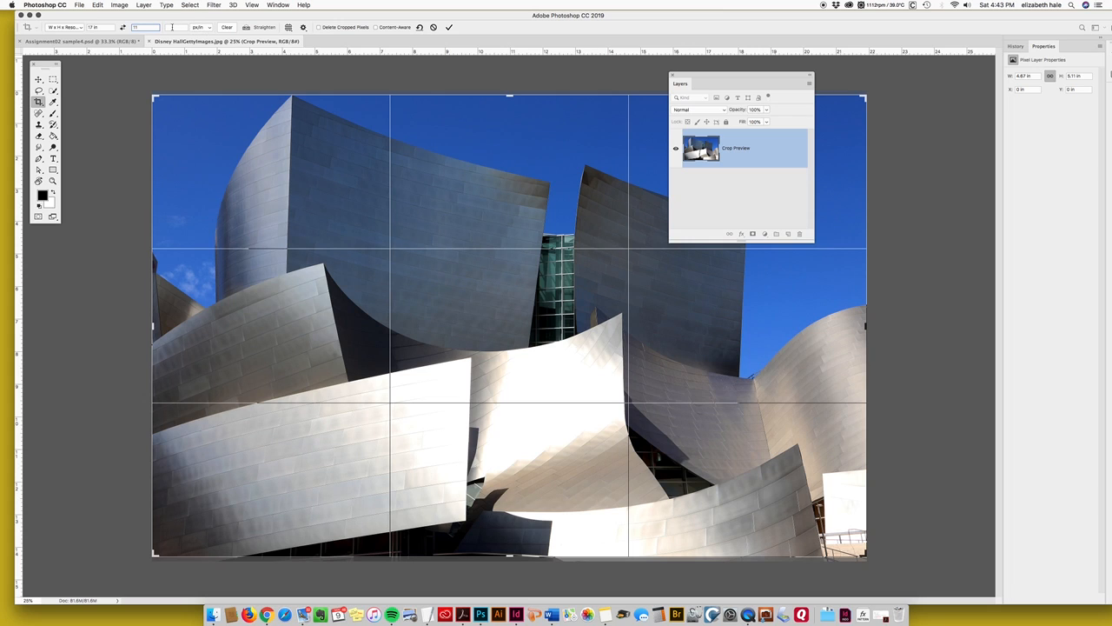
{"action": "left_click", "coordinate": [174, 27]}
{"action": "type", "text": "300"}
{"action": "left_click_drag", "start_coordinate": [693, 79], "coordinate": [919, 66]}
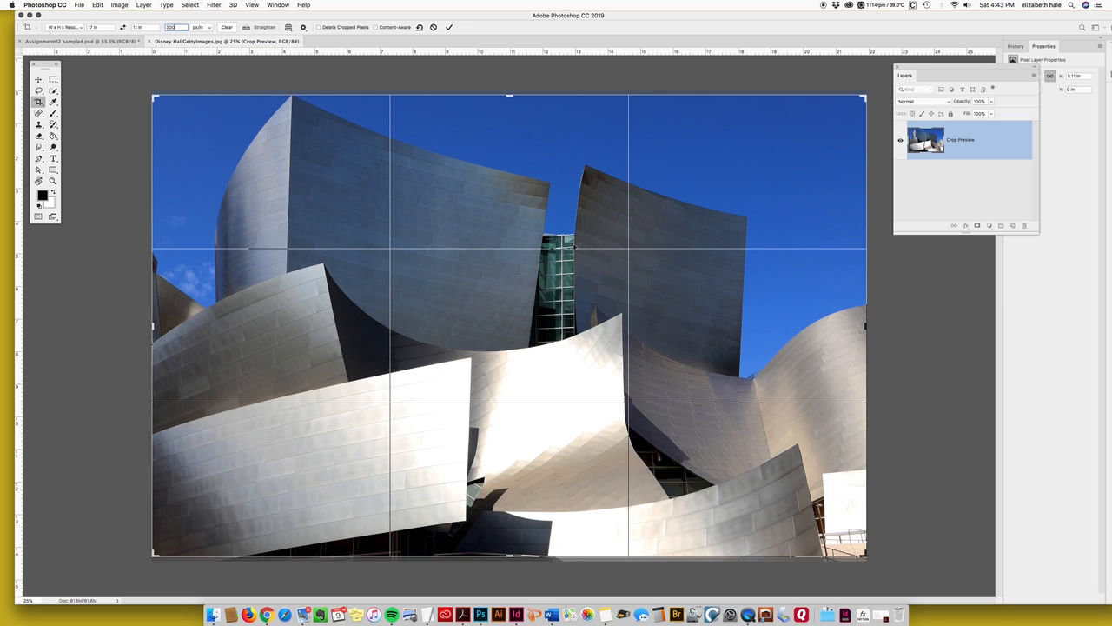
{"action": "left_click", "coordinate": [448, 28]}
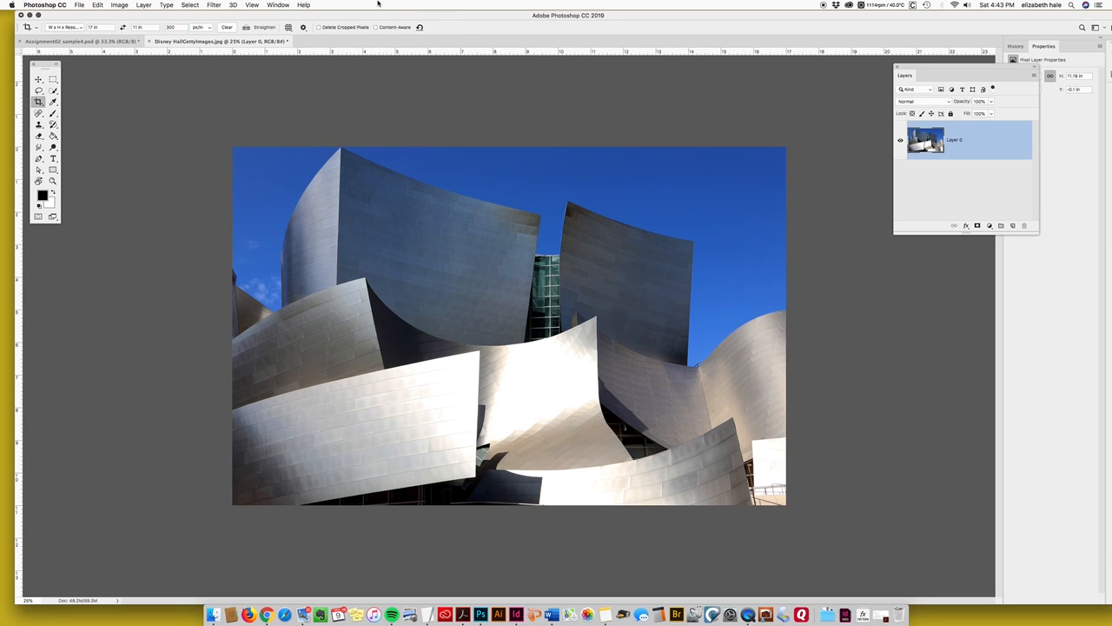
Step: Check the cropped photo's dimensions and resolution in Image Size, and switch to the Move tool
{"action": "key", "text": "super+alt+i"}
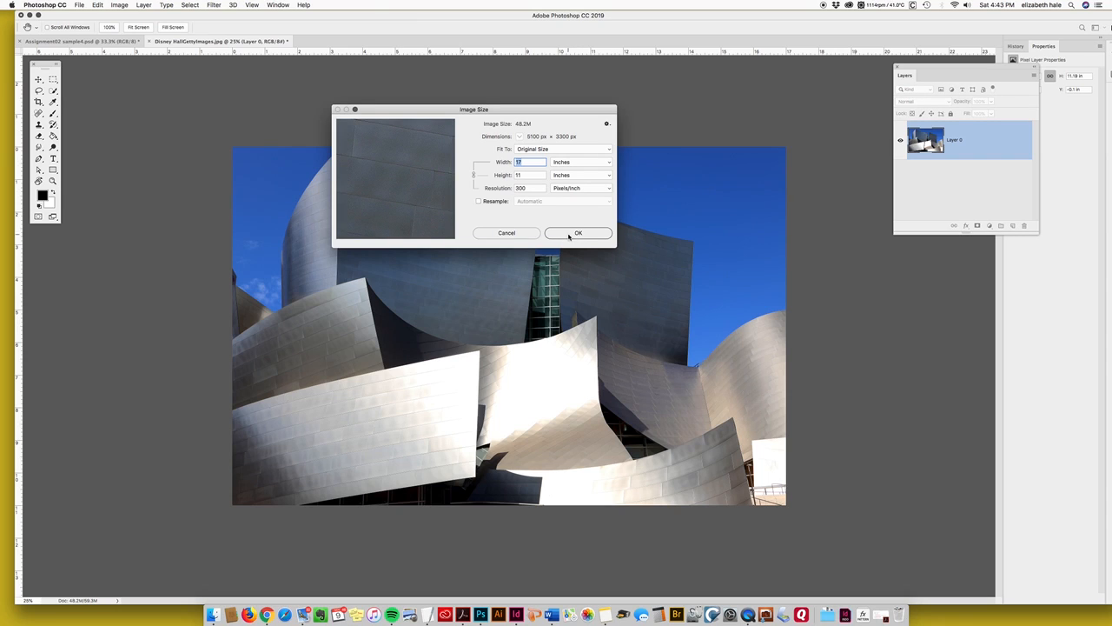
{"action": "left_click", "coordinate": [570, 234]}
{"action": "key", "text": "c"}
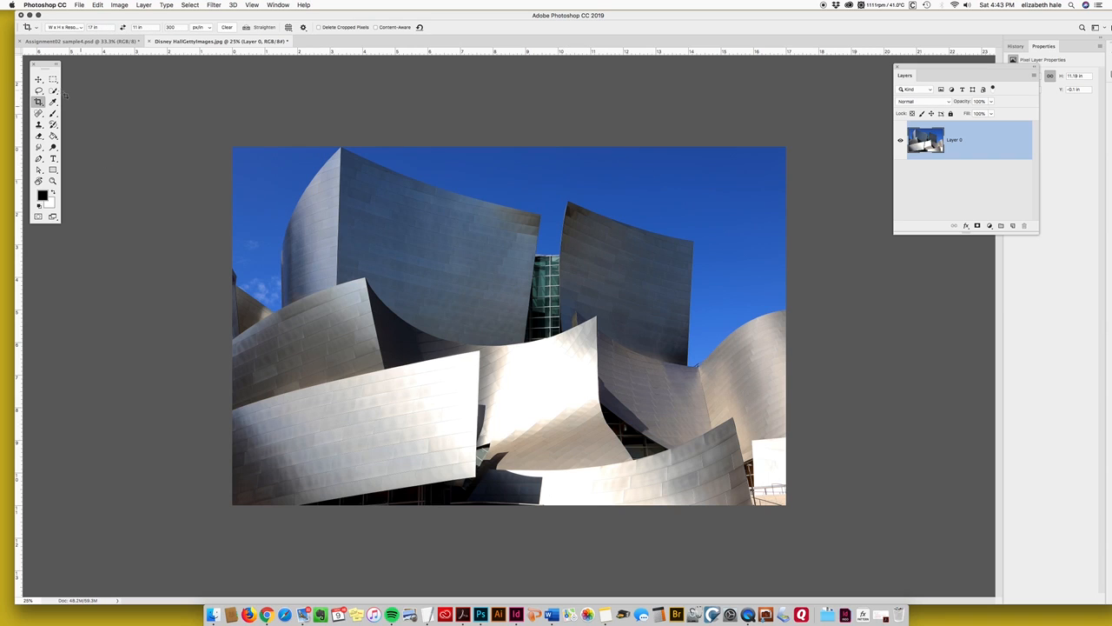
{"action": "left_click", "coordinate": [38, 79]}
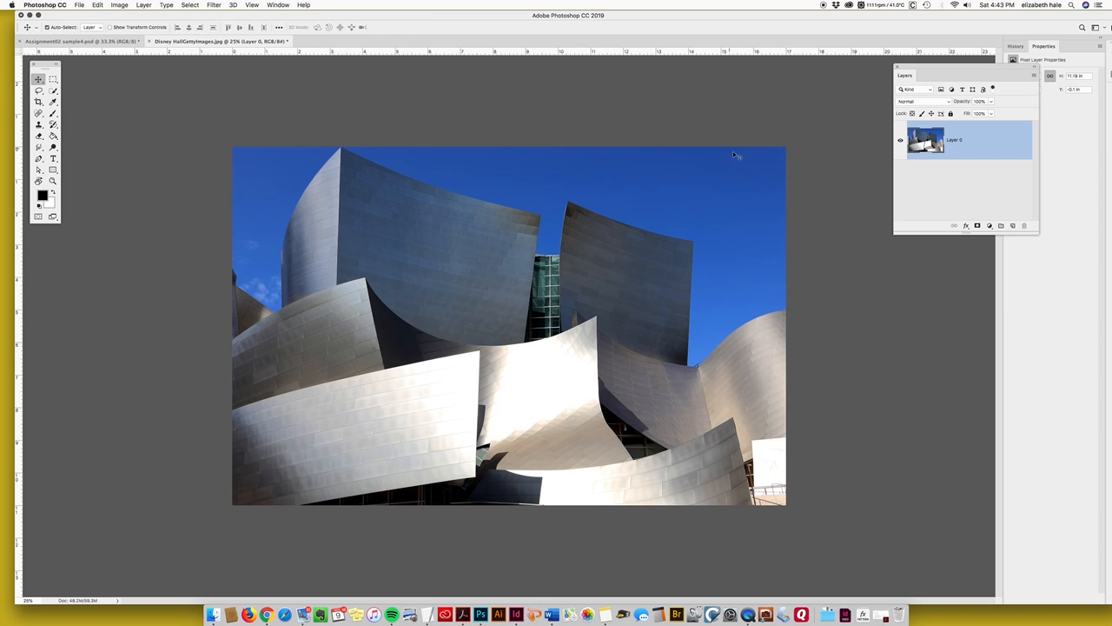
Step: Rename the photo's layer "Disney hall" and convert it to a smart object
{"action": "left_click_drag", "start_coordinate": [930, 75], "coordinate": [836, 89]}
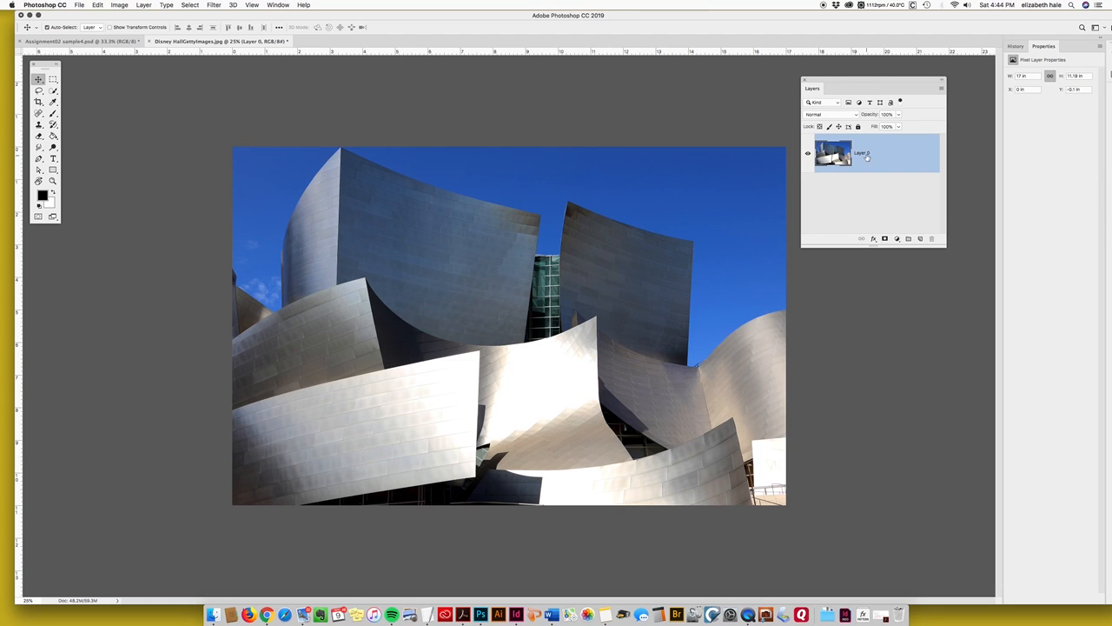
{"action": "left_click_drag", "start_coordinate": [851, 83], "coordinate": [620, 97]}
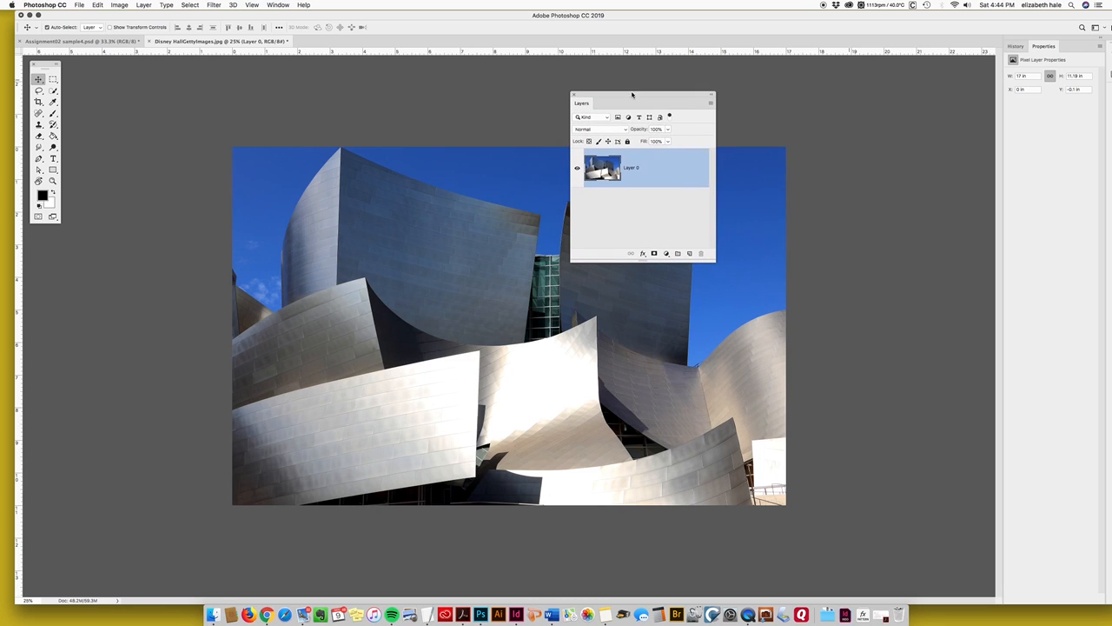
{"action": "double_click", "coordinate": [630, 167]}
{"action": "type", "text": "Disney hall"}
{"action": "left_click", "coordinate": [665, 166]}
{"action": "right_click", "coordinate": [639, 170]}
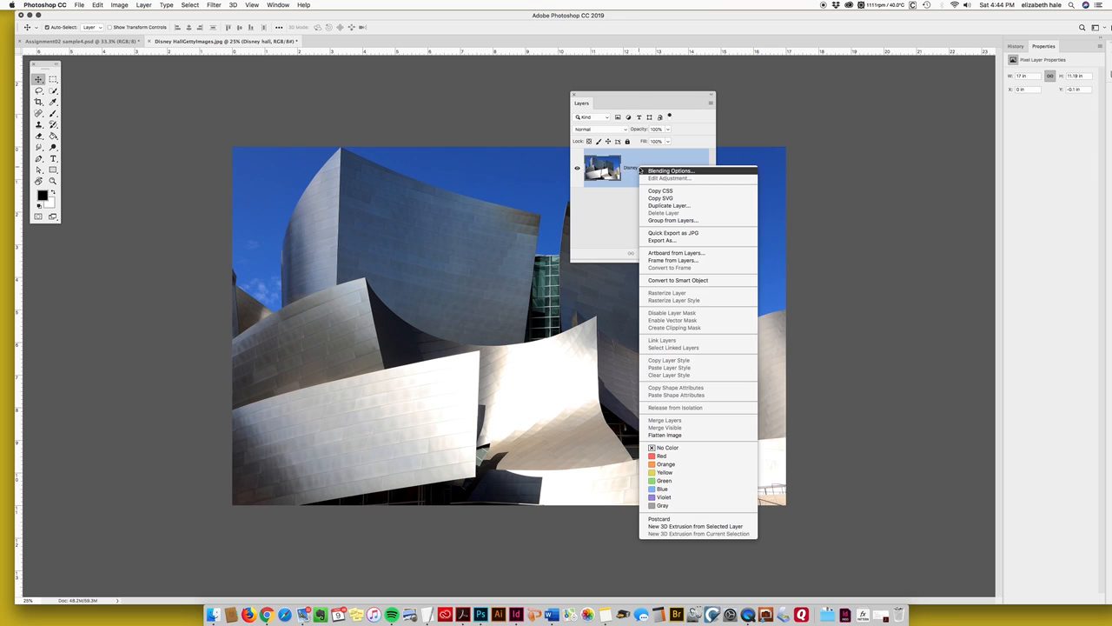
{"action": "left_click", "coordinate": [717, 280]}
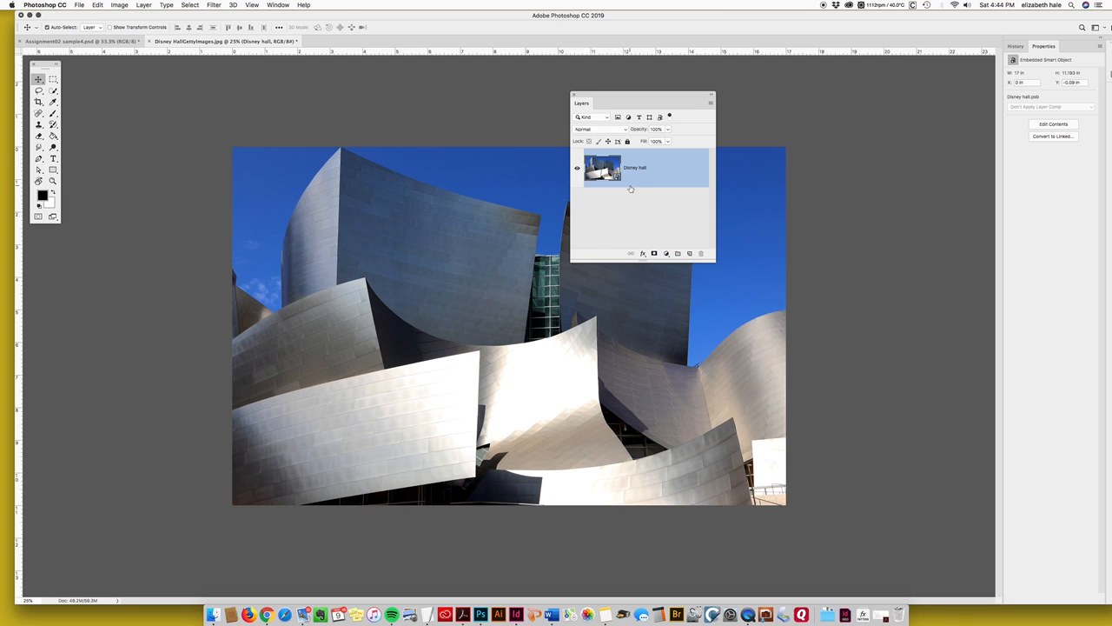
Step: Select the whole blue sky around the building with the Quick Selection tool, keeping the Layers panel off the photo
{"action": "left_click_drag", "start_coordinate": [647, 93], "coordinate": [499, 285]}
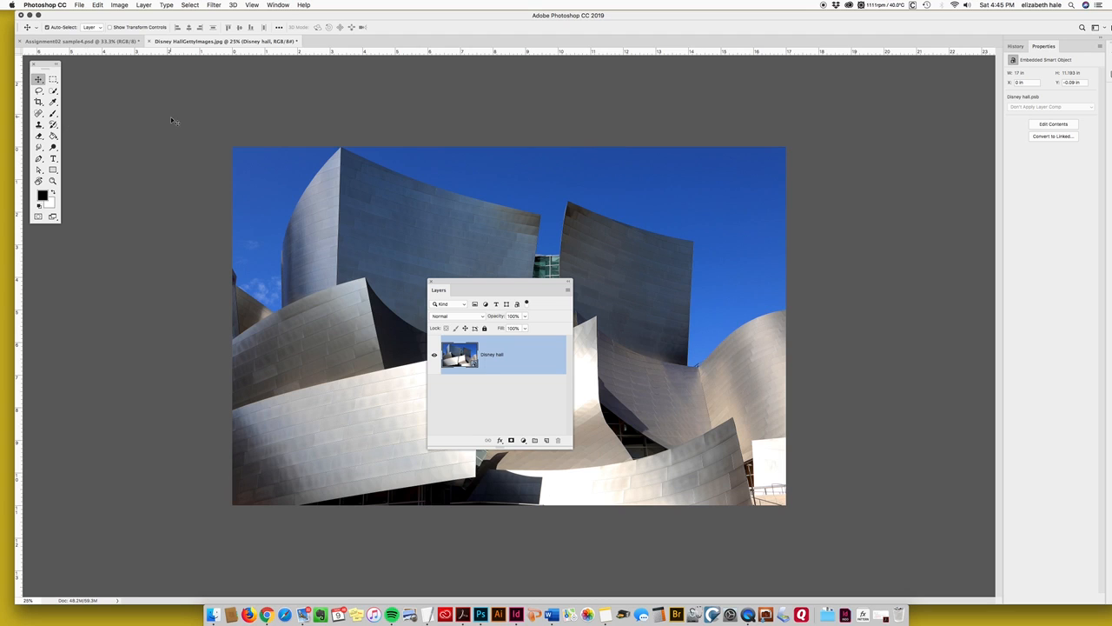
{"action": "left_click_drag", "start_coordinate": [506, 283], "coordinate": [524, 301]}
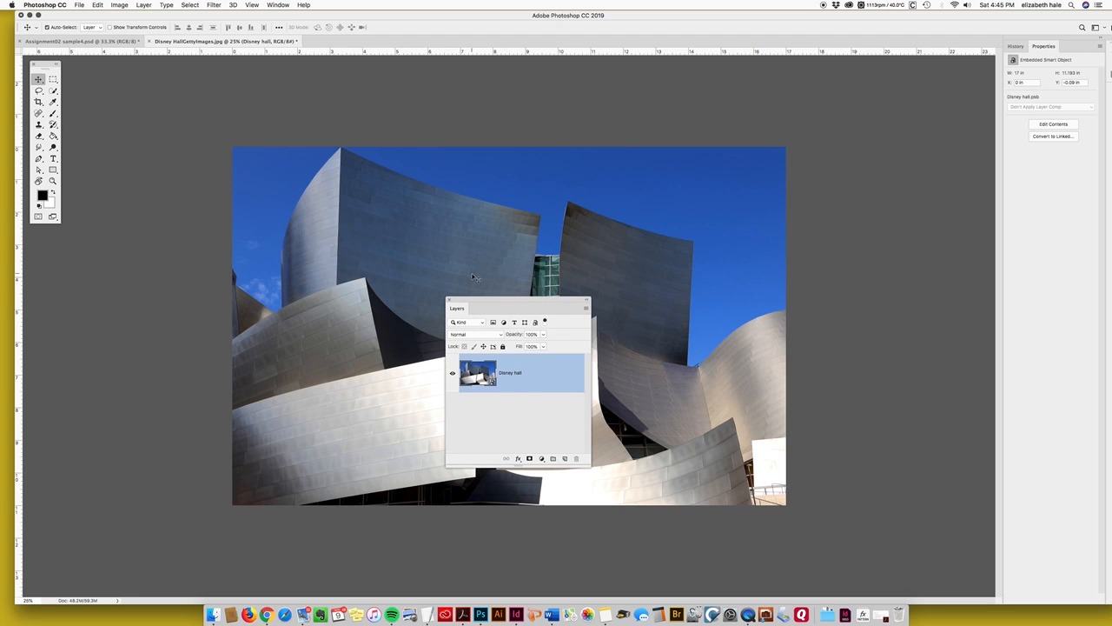
{"action": "left_click", "coordinate": [54, 91]}
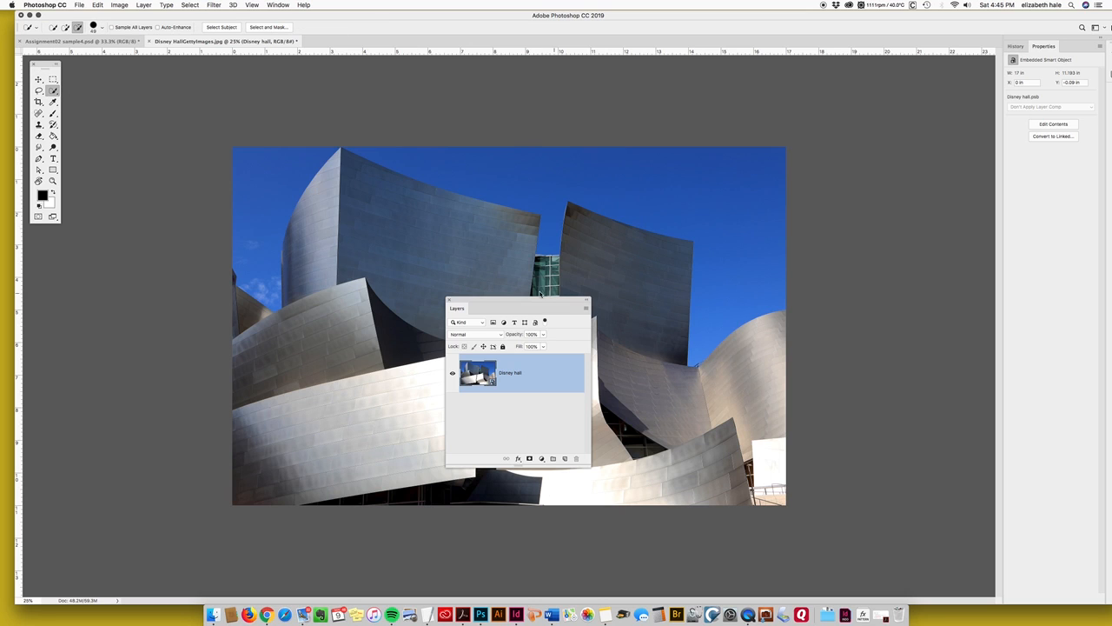
{"action": "left_click_drag", "start_coordinate": [539, 300], "coordinate": [157, 70]}
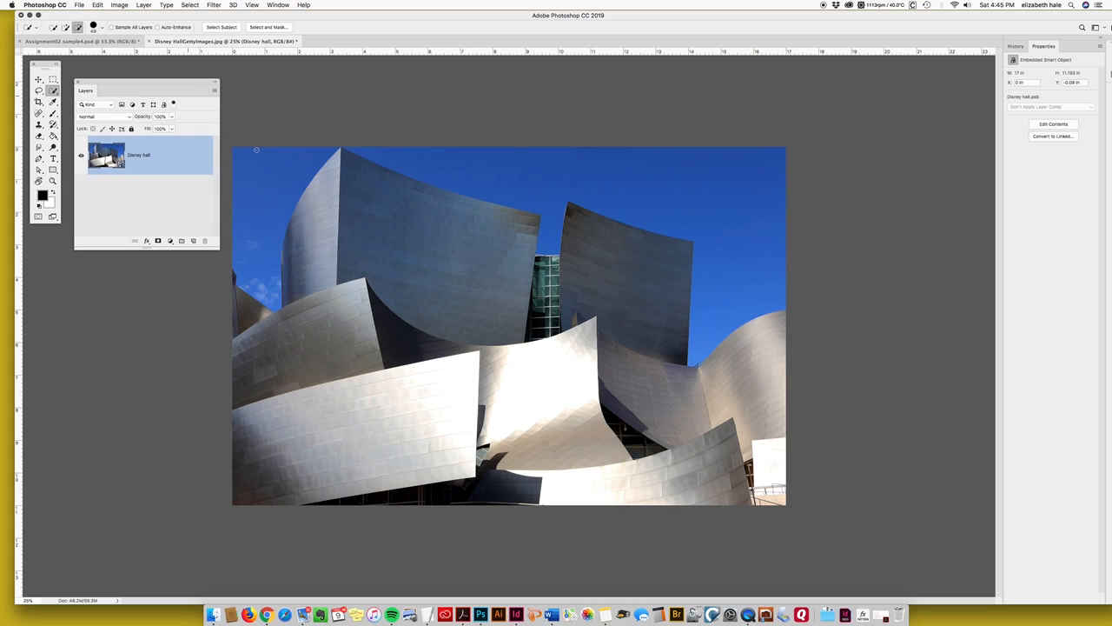
{"action": "left_click", "coordinate": [263, 268]}
{"action": "mouse_move", "coordinate": [344, 127]}
{"action": "left_mouse_down"}
{"action": "mouse_move", "coordinate": [392, 154]}
{"action": "mouse_move", "coordinate": [638, 170]}
{"action": "mouse_move", "coordinate": [758, 199]}
{"action": "left_mouse_up"}
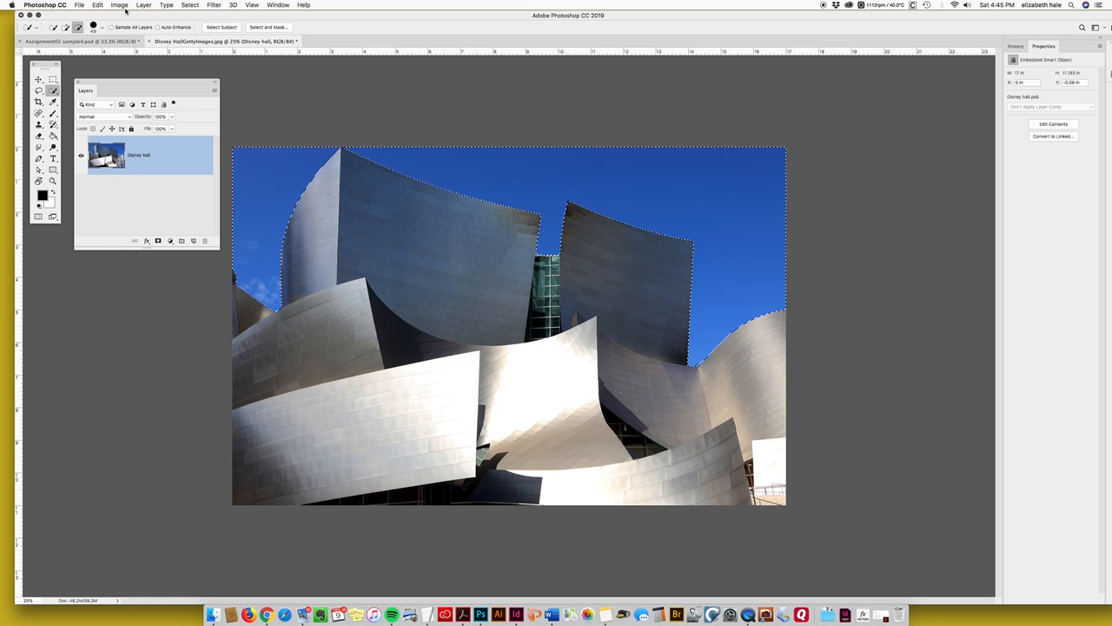
Step: Invert the sky selection and add a layer mask to the Disney hall layer that hides the sky
{"action": "left_click", "coordinate": [190, 5]}
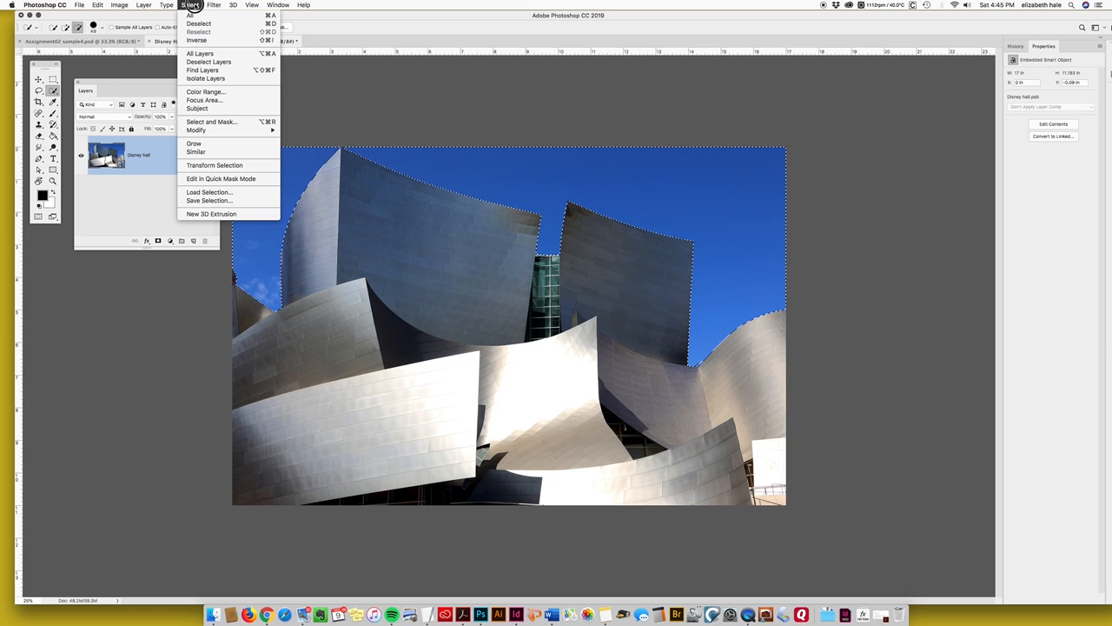
{"action": "left_click", "coordinate": [234, 40]}
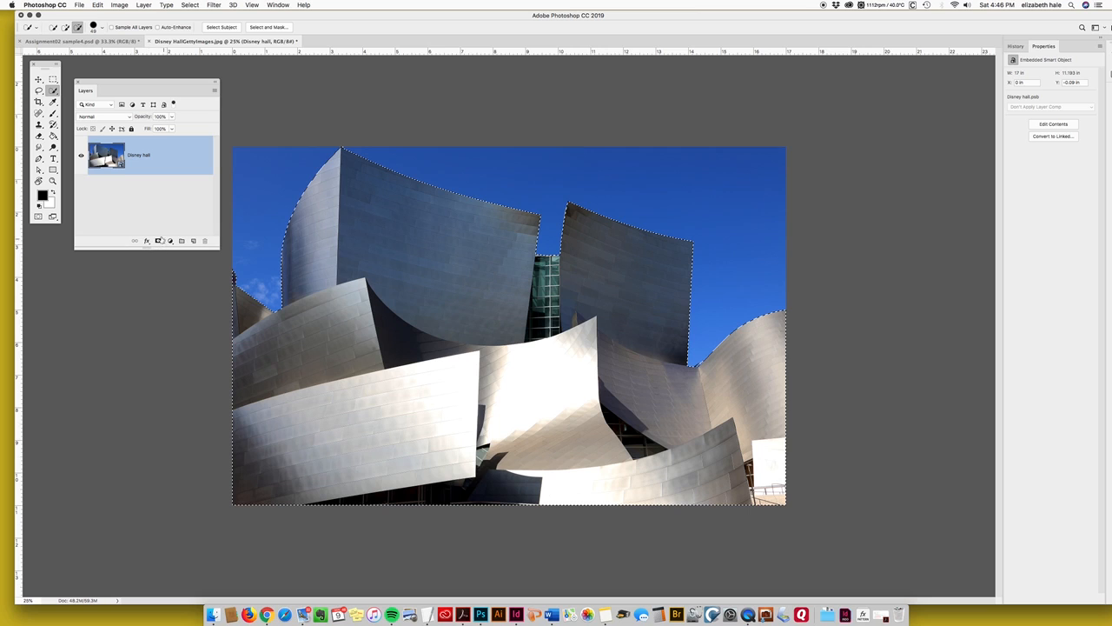
{"action": "left_click", "coordinate": [158, 242]}
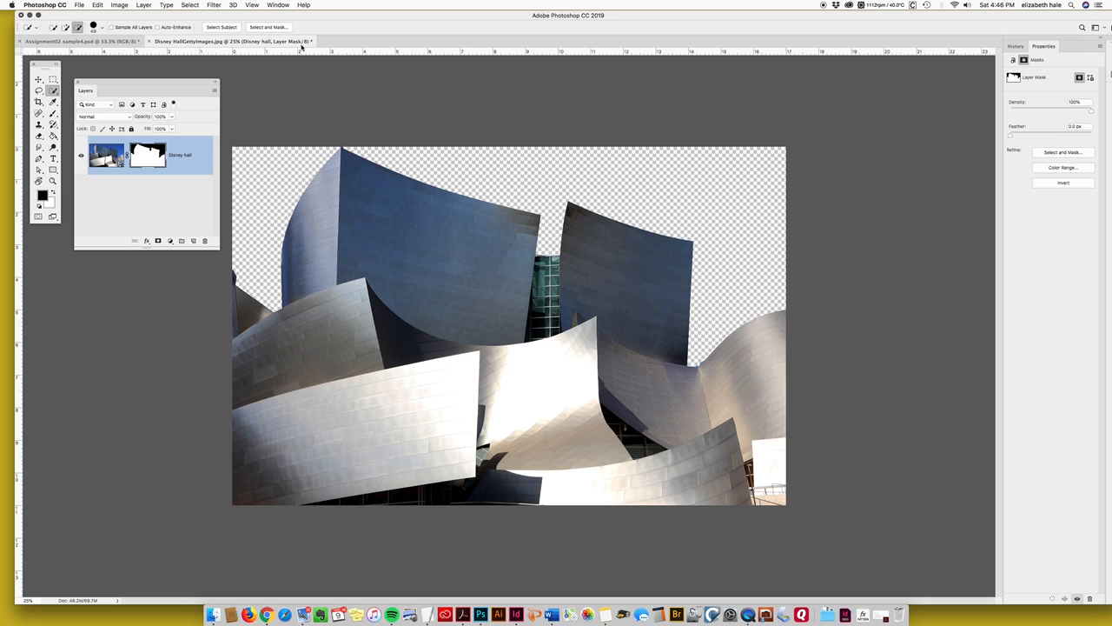
Step: Create a new 17 x 11 inch RGB document at 300 pixels/inch with a white background
{"action": "key", "text": "super+n"}
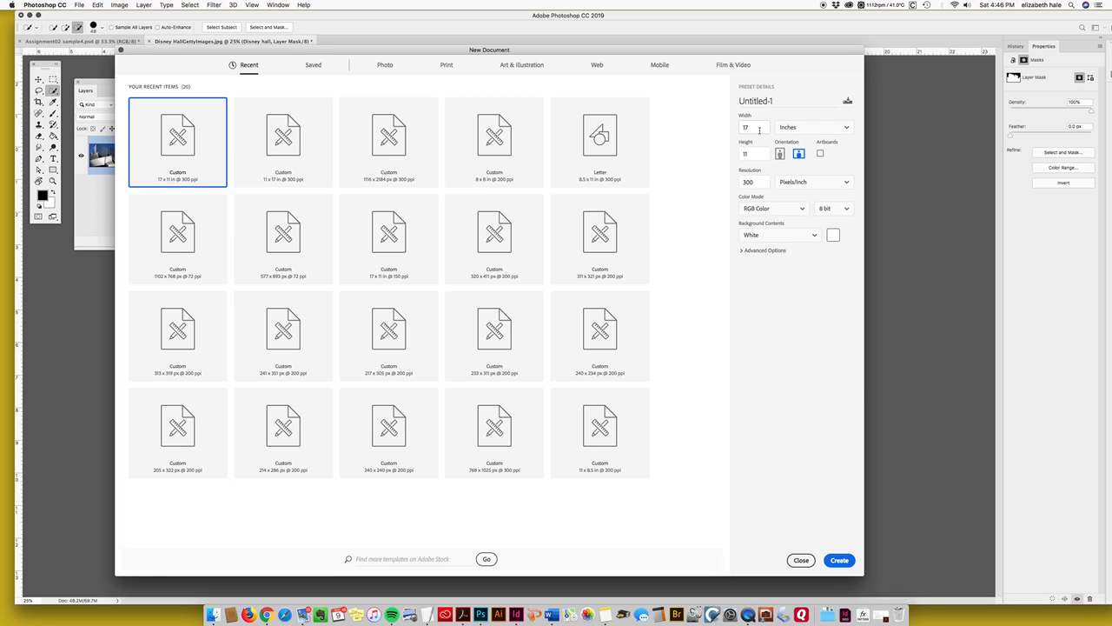
{"action": "double_click", "coordinate": [755, 127]}
{"action": "double_click", "coordinate": [753, 152]}
{"action": "left_click_drag", "start_coordinate": [760, 180], "coordinate": [730, 184]}
{"action": "left_click", "coordinate": [840, 561]}
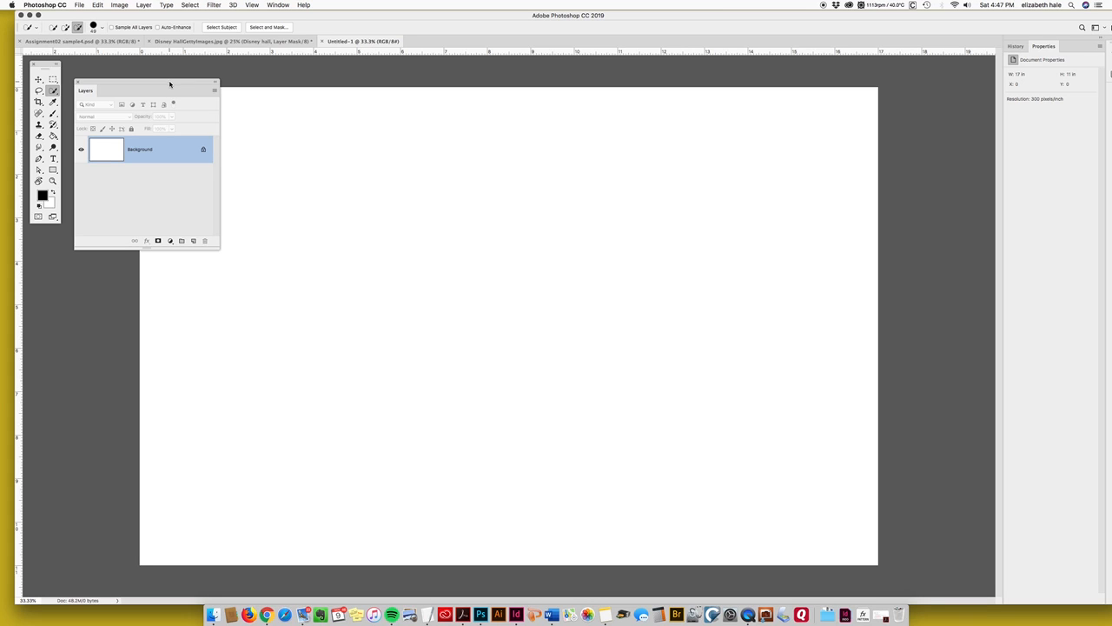
{"action": "left_click_drag", "start_coordinate": [170, 83], "coordinate": [181, 293]}
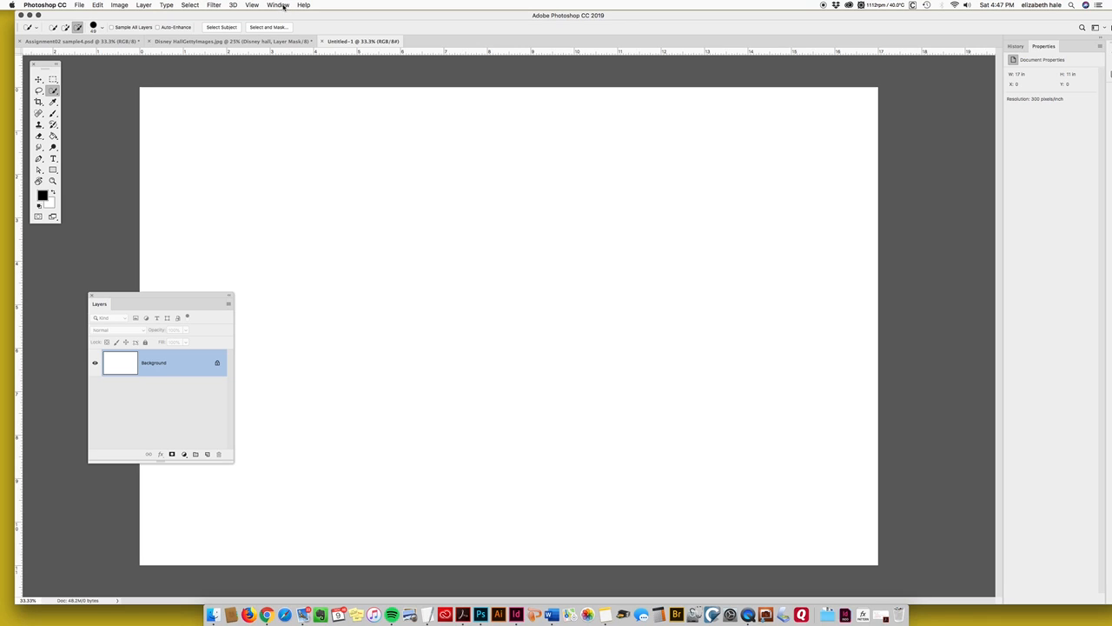
Step: Tile all open documents vertically and resize the tiles so the Disney Hall photo and the blank document get most of the space
{"action": "left_click", "coordinate": [279, 5]}
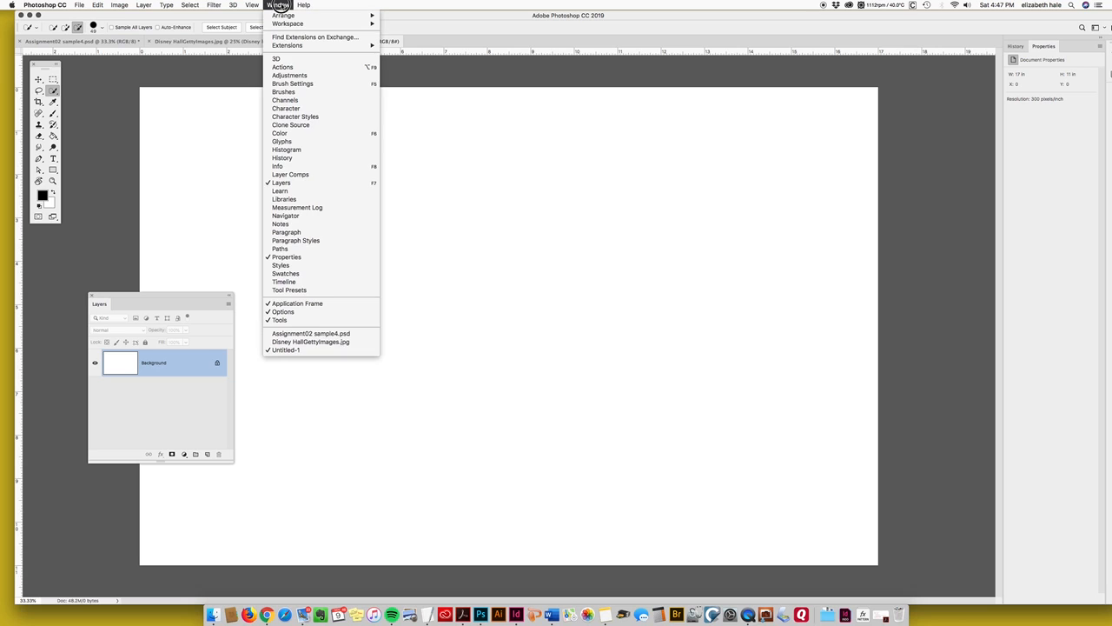
{"action": "mouse_move", "coordinate": [283, 14]}
{"action": "mouse_move", "coordinate": [340, 16]}
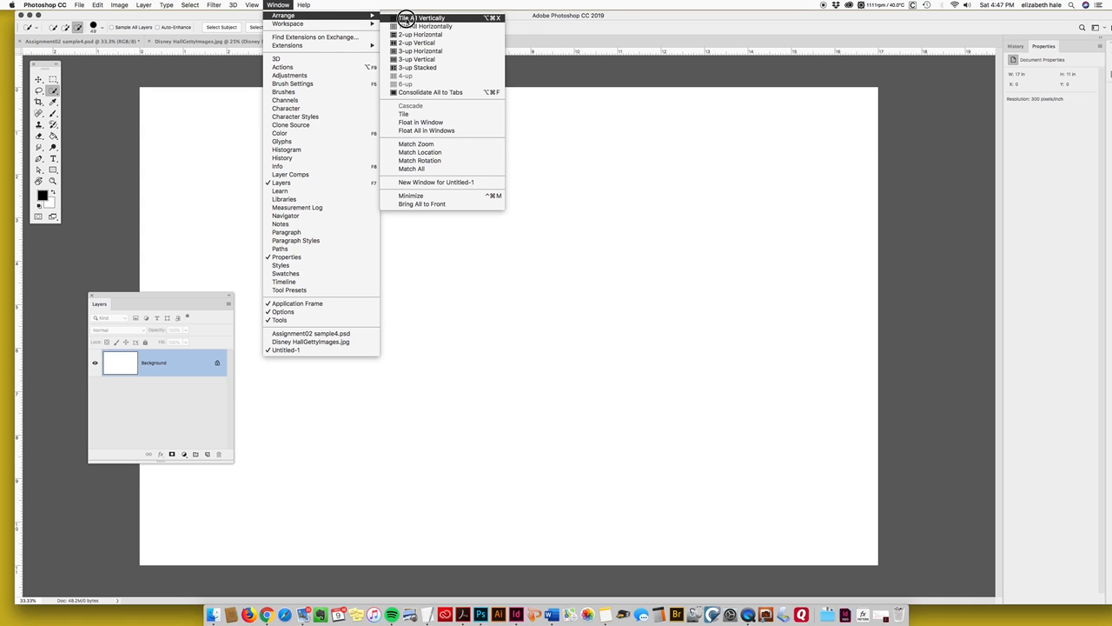
{"action": "left_click", "coordinate": [406, 18]}
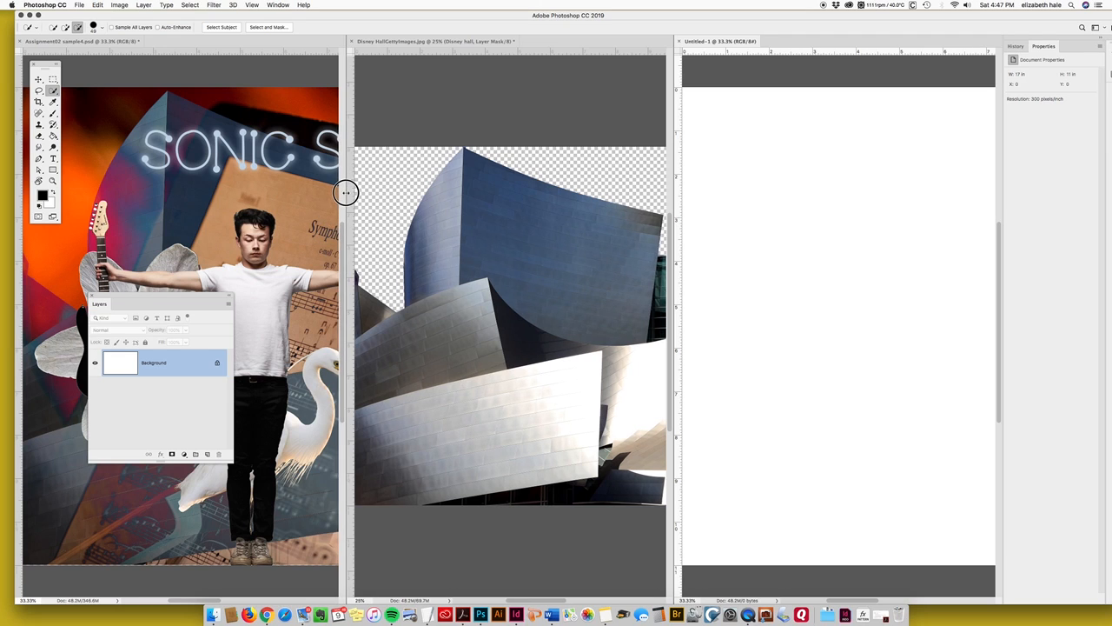
{"action": "left_click_drag", "start_coordinate": [344, 193], "coordinate": [82, 206]}
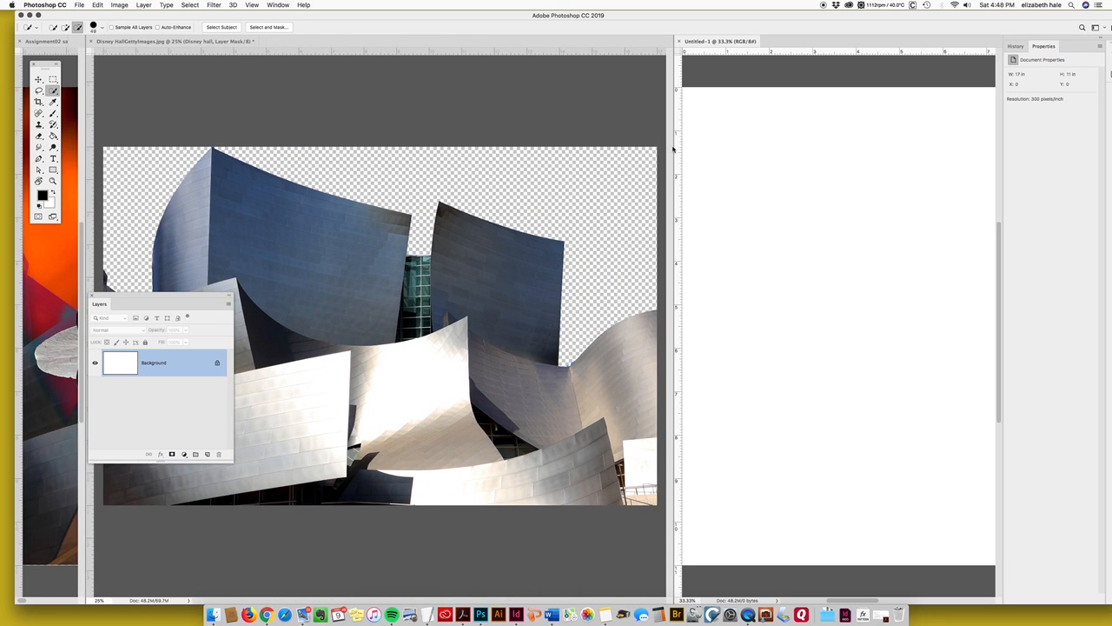
{"action": "left_click_drag", "start_coordinate": [670, 144], "coordinate": [578, 159]}
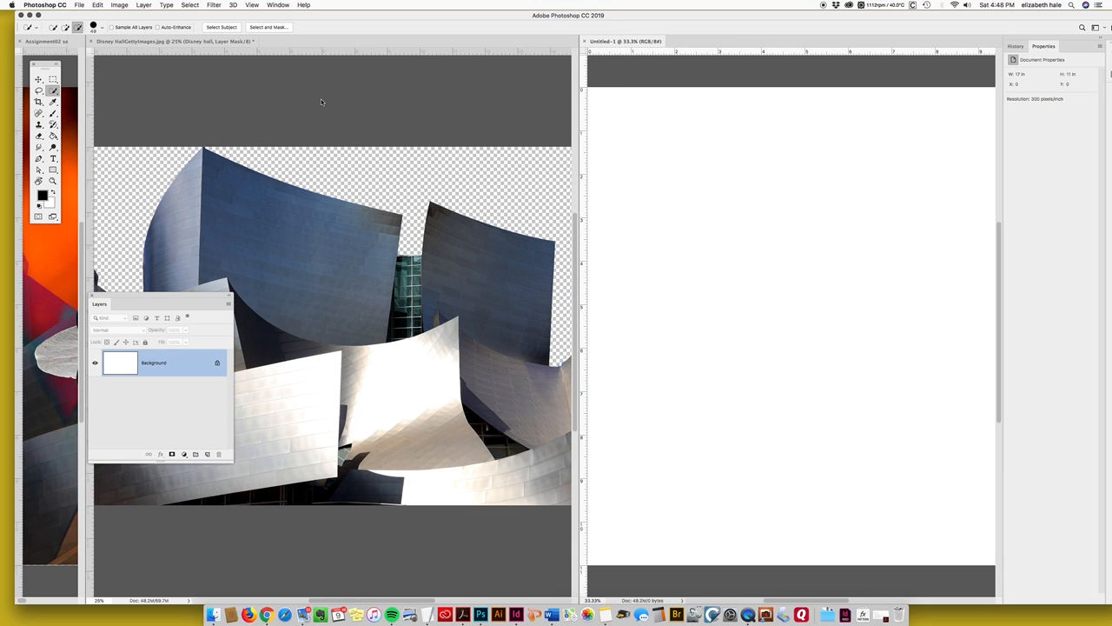
Step: Copy the masked Disney hall layer from the photo into the blank Untitled-1 document with the Move tool, keeping the Layers panel off the lower building
{"action": "left_click", "coordinate": [350, 113]}
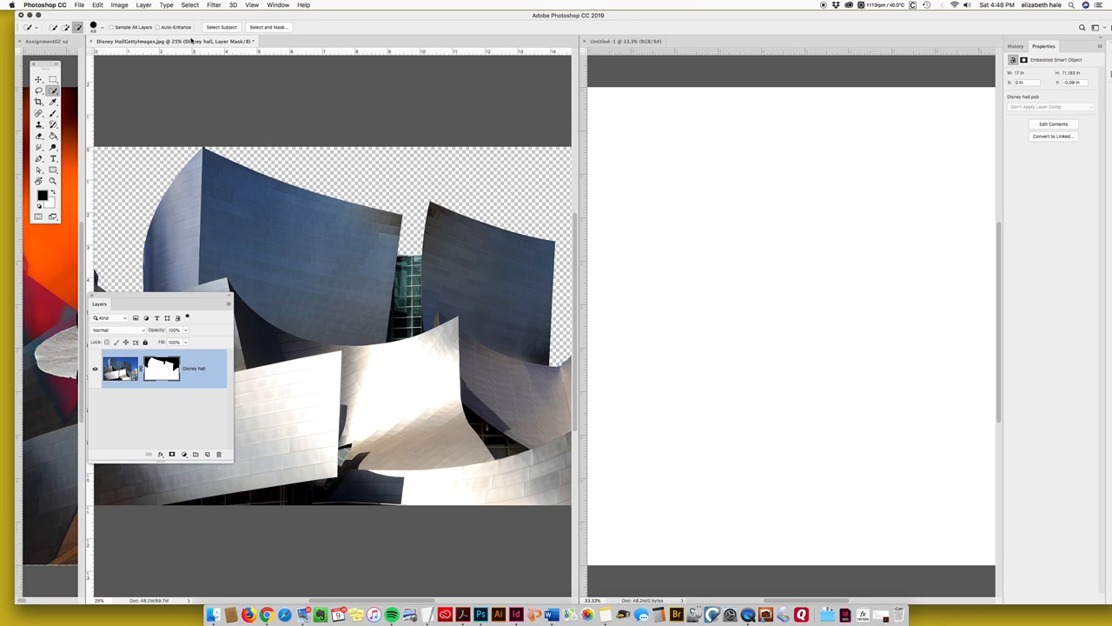
{"action": "left_click", "coordinate": [649, 62]}
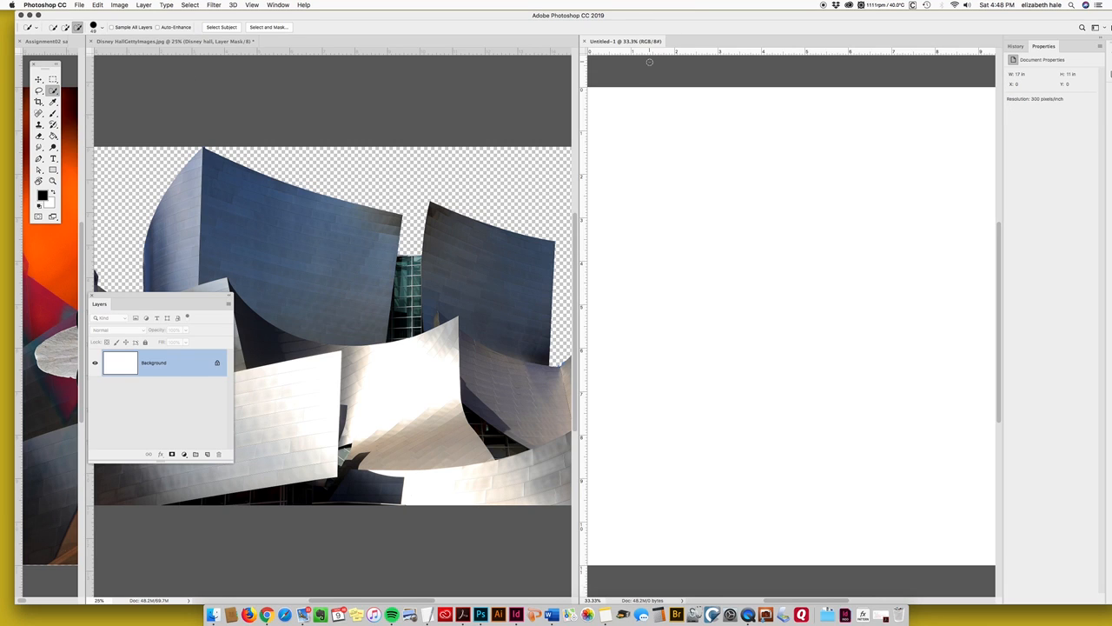
{"action": "left_click", "coordinate": [252, 118]}
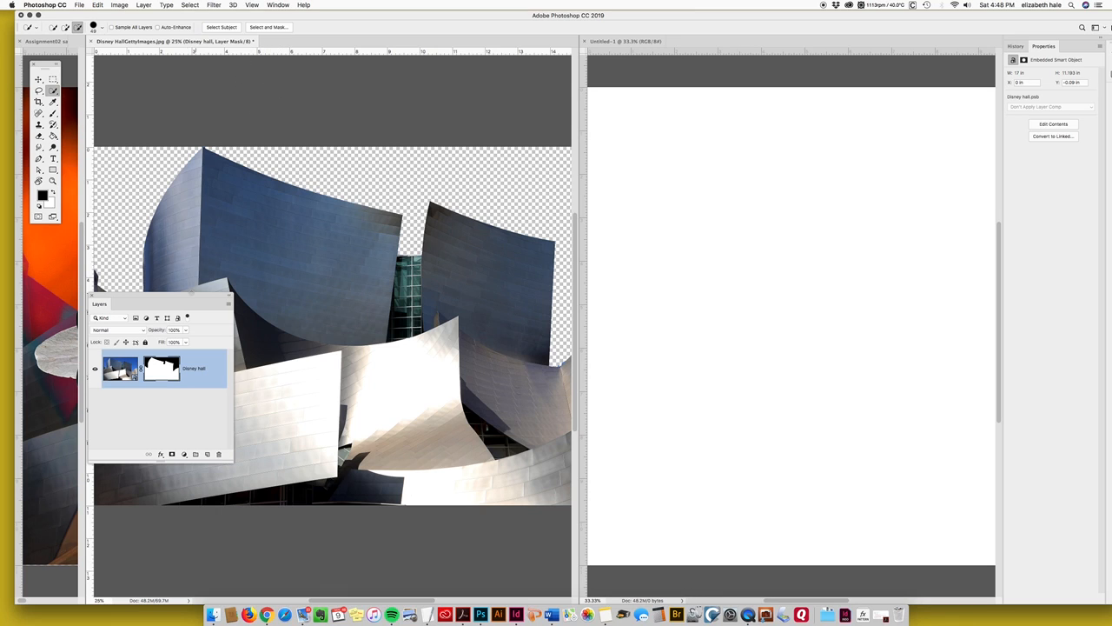
{"action": "left_click_drag", "start_coordinate": [191, 297], "coordinate": [434, 80]}
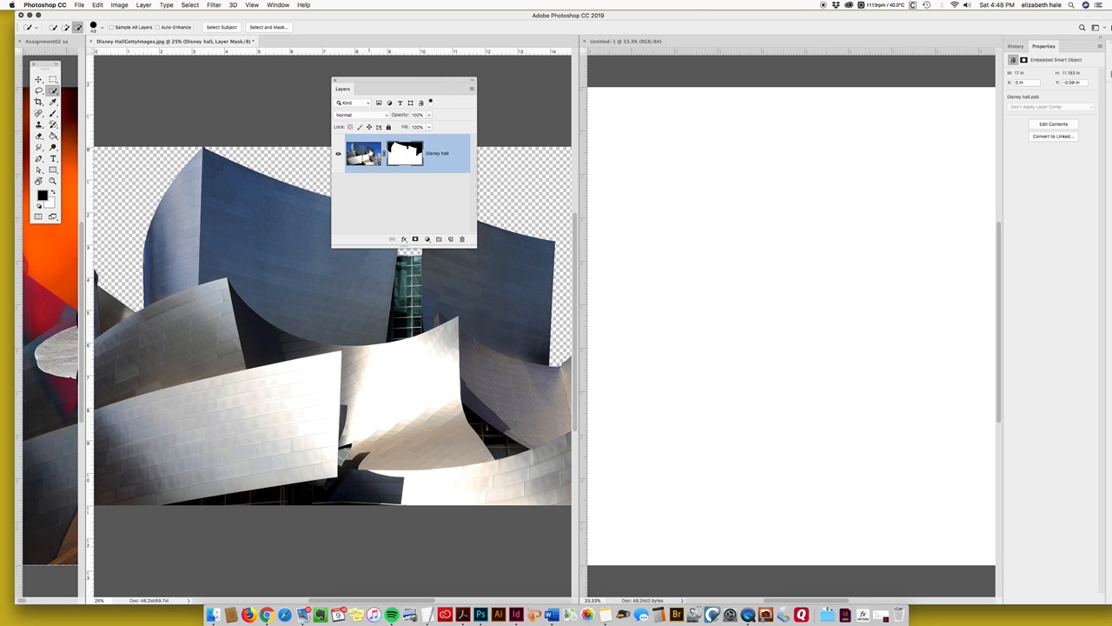
{"action": "left_click", "coordinate": [447, 160]}
{"action": "left_click", "coordinate": [38, 79]}
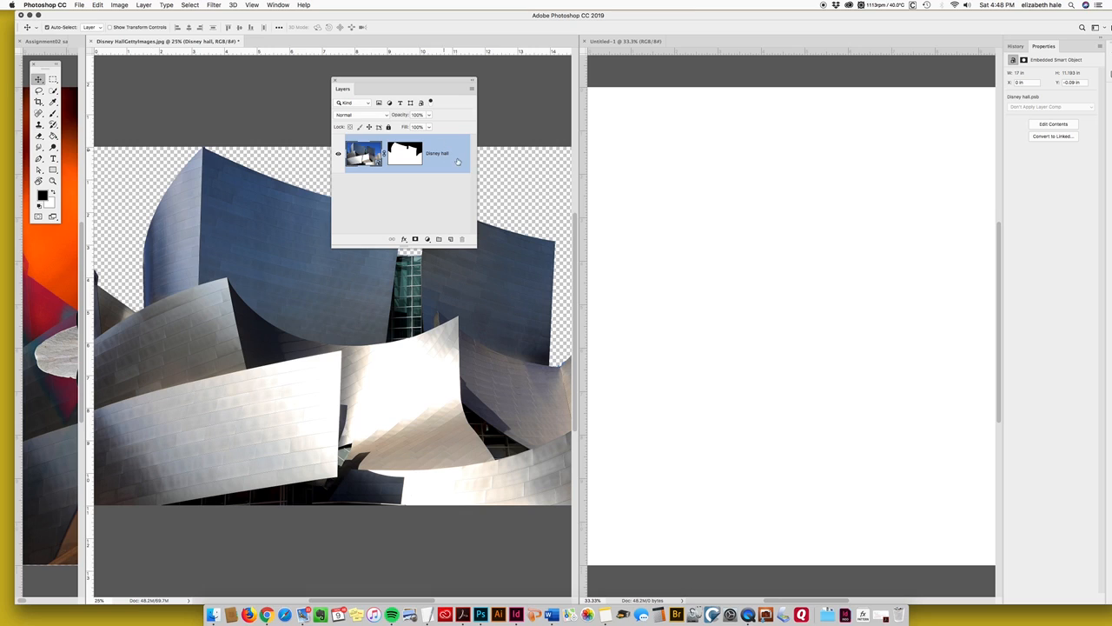
{"action": "left_click", "coordinate": [314, 300]}
{"action": "left_click_drag", "start_coordinate": [314, 300], "coordinate": [943, 260]}
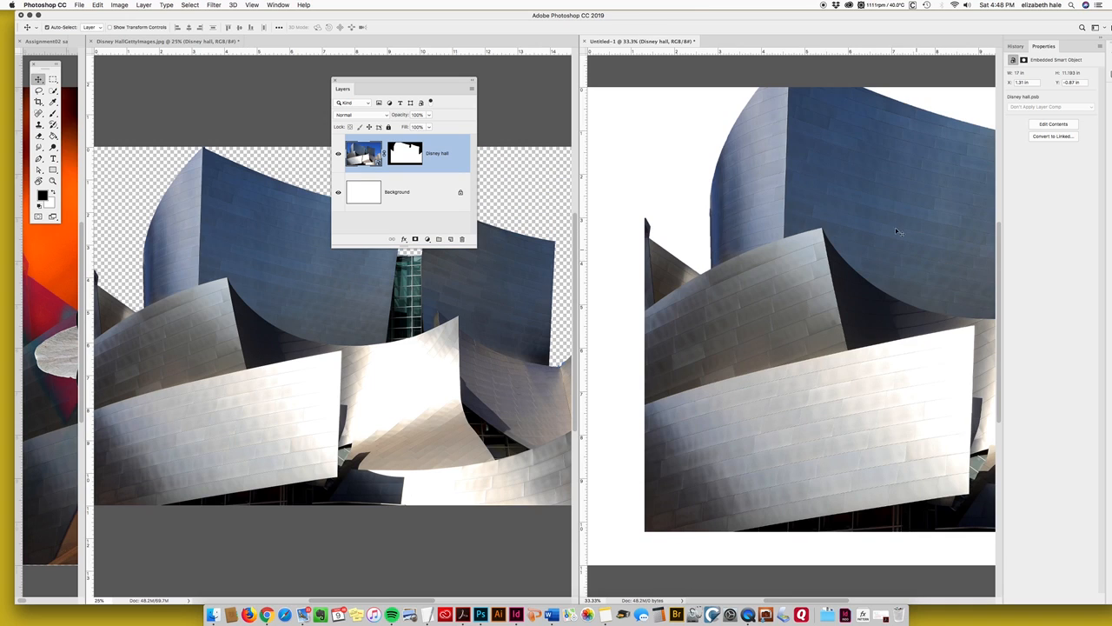
Step: Consolidate all open documents back into tabs
{"action": "left_click", "coordinate": [280, 5]}
{"action": "mouse_move", "coordinate": [283, 16]}
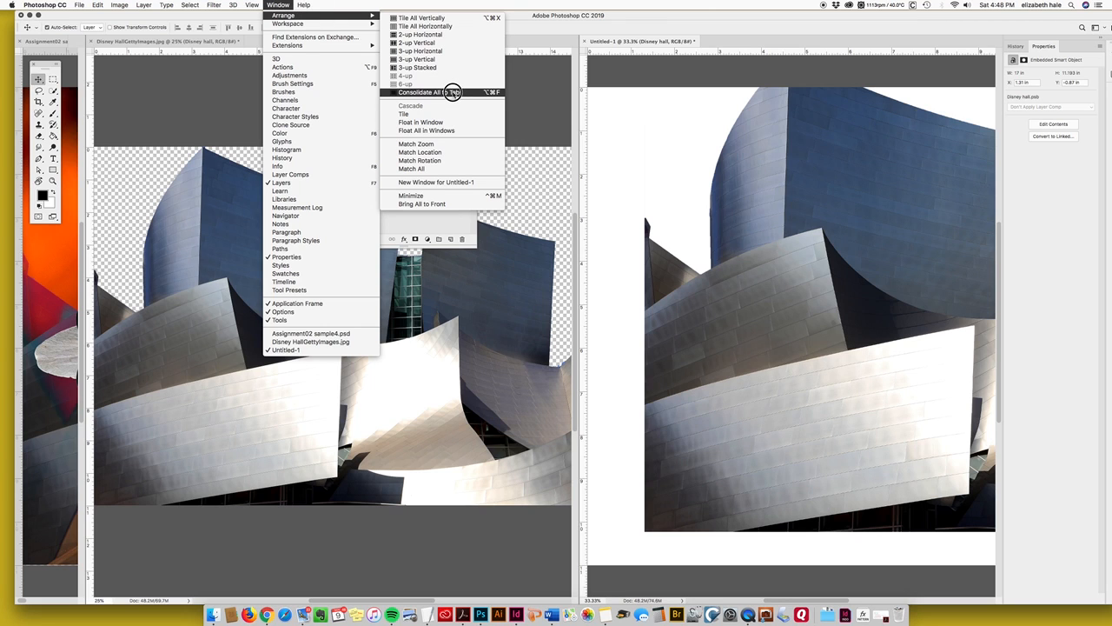
{"action": "left_click", "coordinate": [453, 92]}
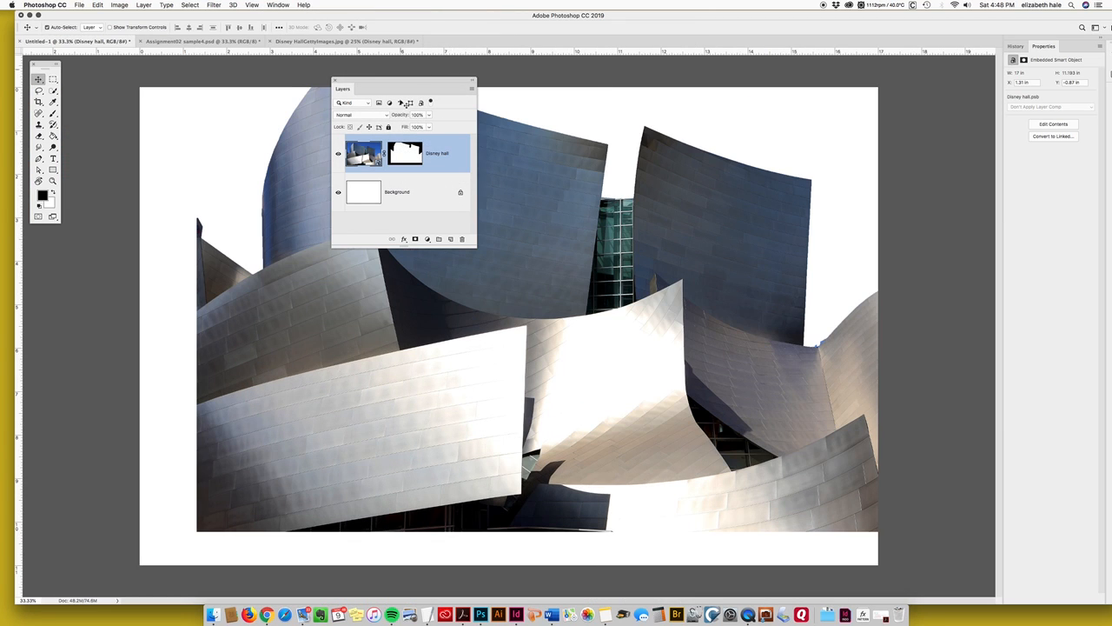
Step: Move the Disney hall layer to fill the canvas width and meet its lower edge, undoing any extra shift away from there
{"action": "left_click_drag", "start_coordinate": [377, 351], "coordinate": [321, 385]}
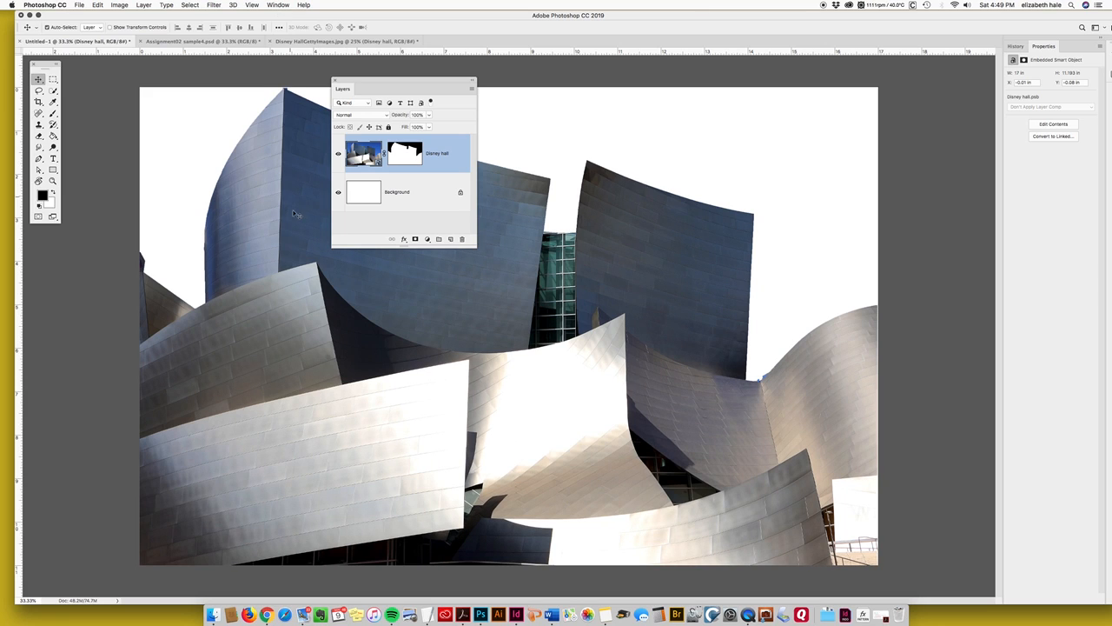
{"action": "left_click_drag", "start_coordinate": [299, 219], "coordinate": [349, 217]}
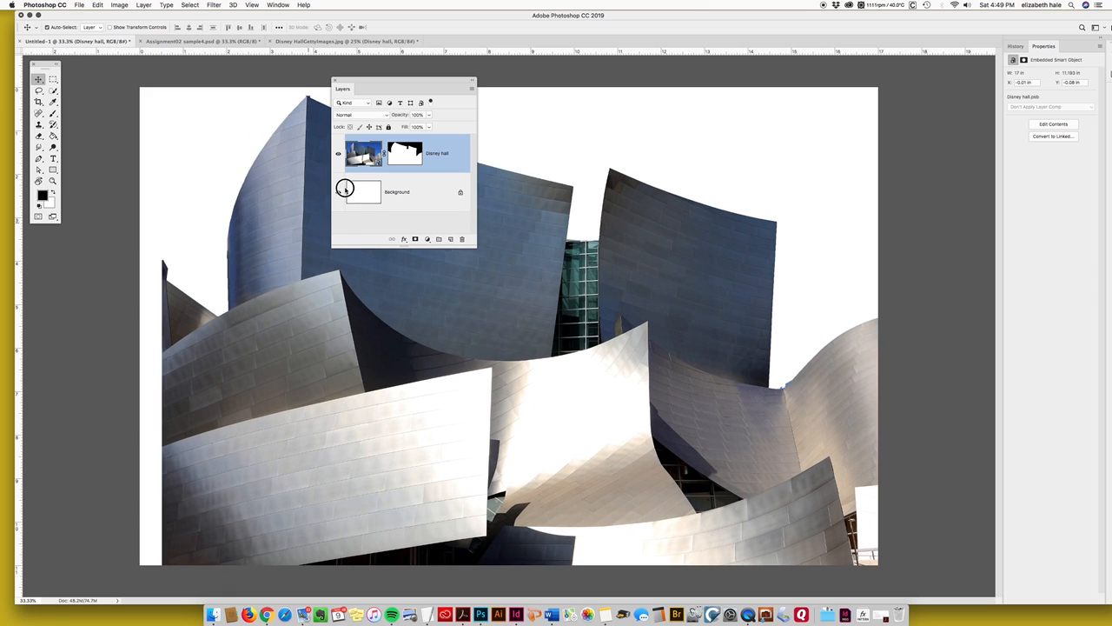
{"action": "key", "text": "super+z"}
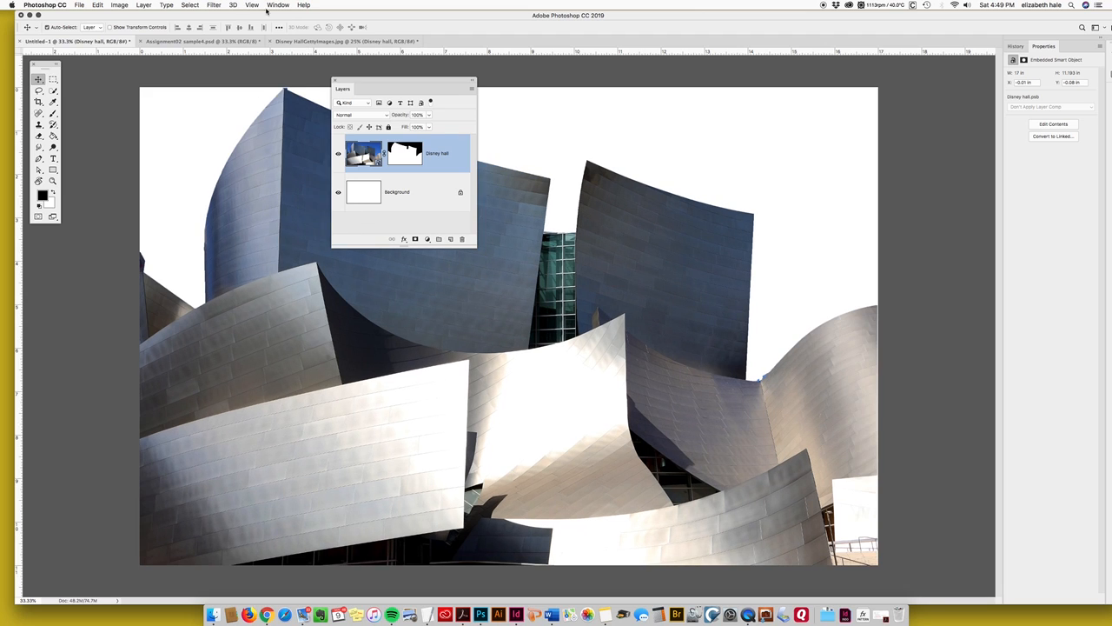
Step: Turn on snapping to guides for the document
{"action": "left_click", "coordinate": [283, 6]}
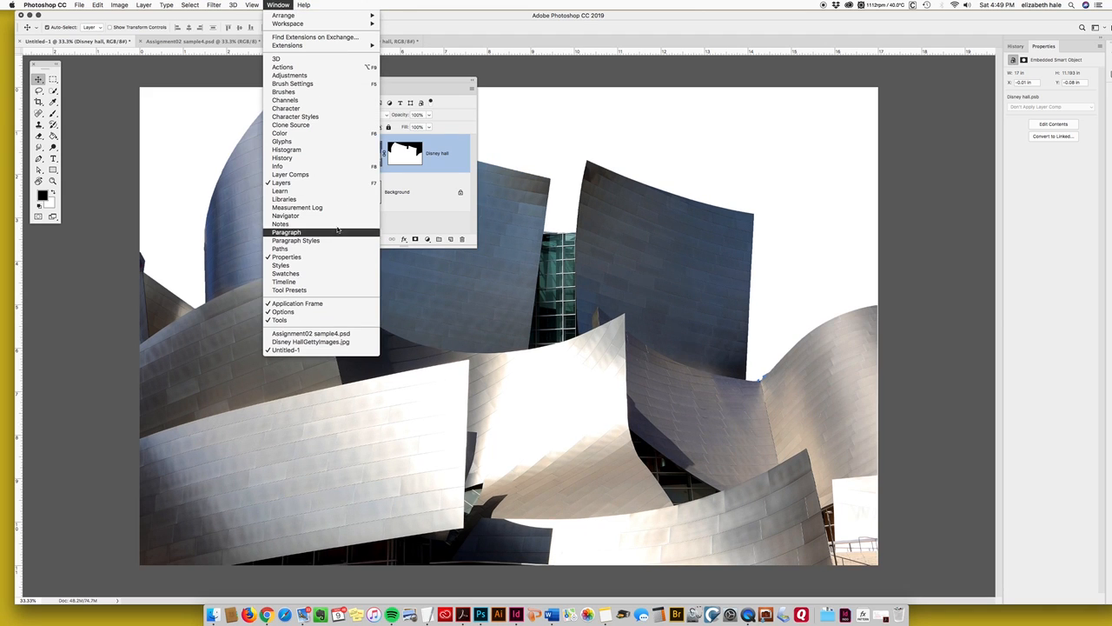
{"action": "mouse_move", "coordinate": [216, 5]}
{"action": "left_click", "coordinate": [251, 5]}
{"action": "left_click", "coordinate": [251, 5]}
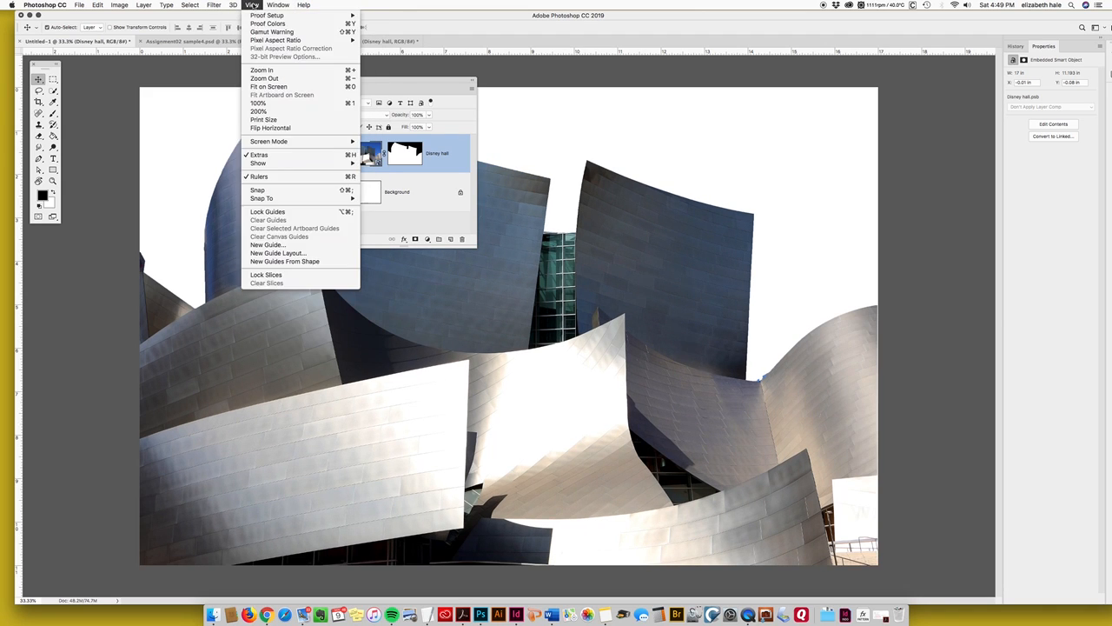
{"action": "mouse_move", "coordinate": [280, 200]}
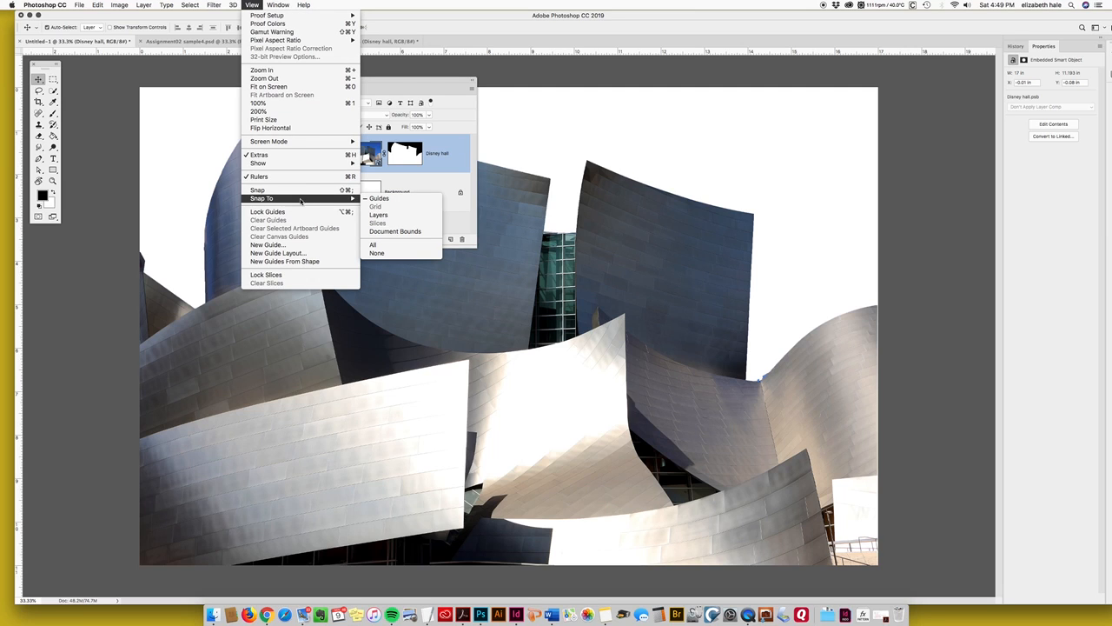
{"action": "left_click", "coordinate": [388, 201]}
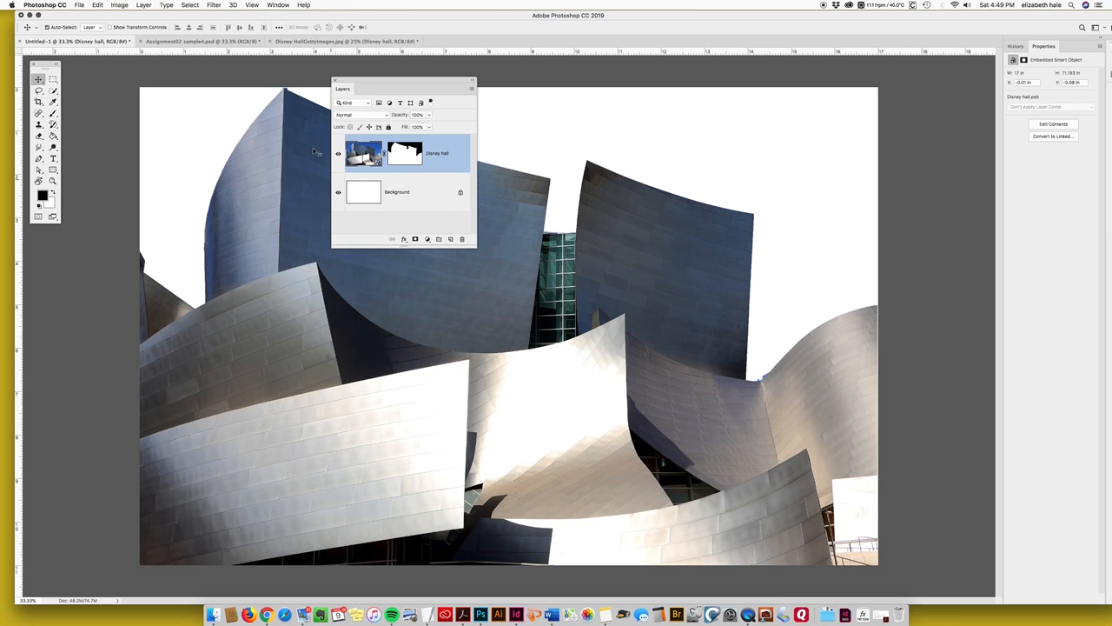
Step: Check that Smart Guides are shown and nudge the Disney hall layer into alignment with the canvas edges
{"action": "left_click", "coordinate": [254, 6]}
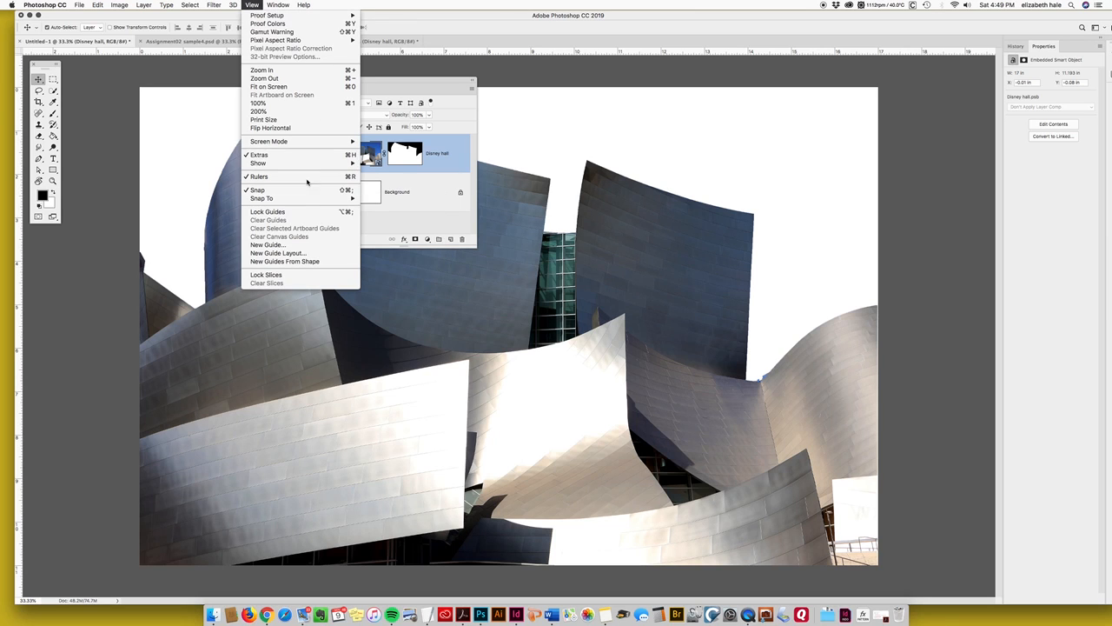
{"action": "mouse_move", "coordinate": [306, 166]}
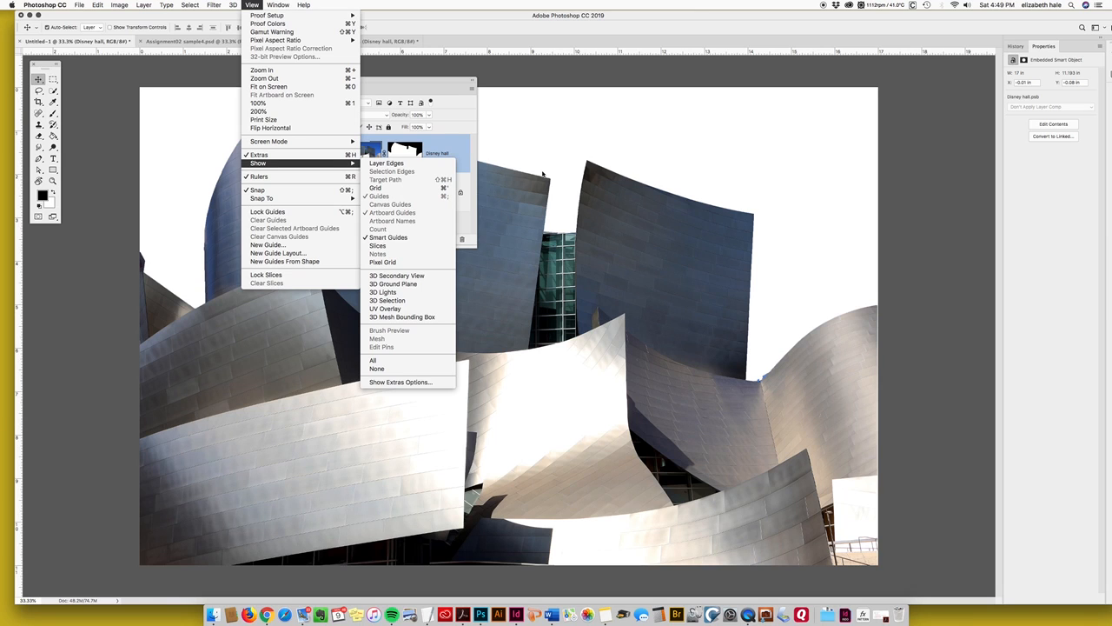
{"action": "left_click", "coordinate": [578, 149]}
{"action": "mouse_move", "coordinate": [244, 260]}
{"action": "left_mouse_down"}
{"action": "mouse_move", "coordinate": [287, 276]}
{"action": "mouse_move", "coordinate": [236, 240]}
{"action": "mouse_move", "coordinate": [241, 259]}
{"action": "left_mouse_up"}
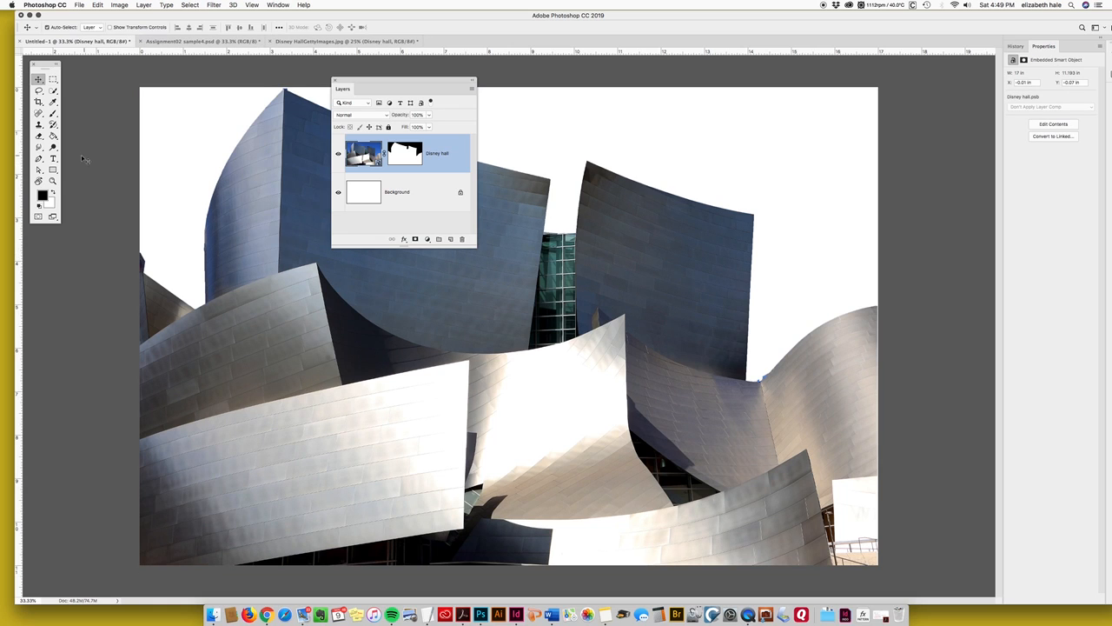
Step: Move the Layers panel away from the large blue tower, over the building's farther tower
{"action": "left_click_drag", "start_coordinate": [394, 79], "coordinate": [621, 65]}
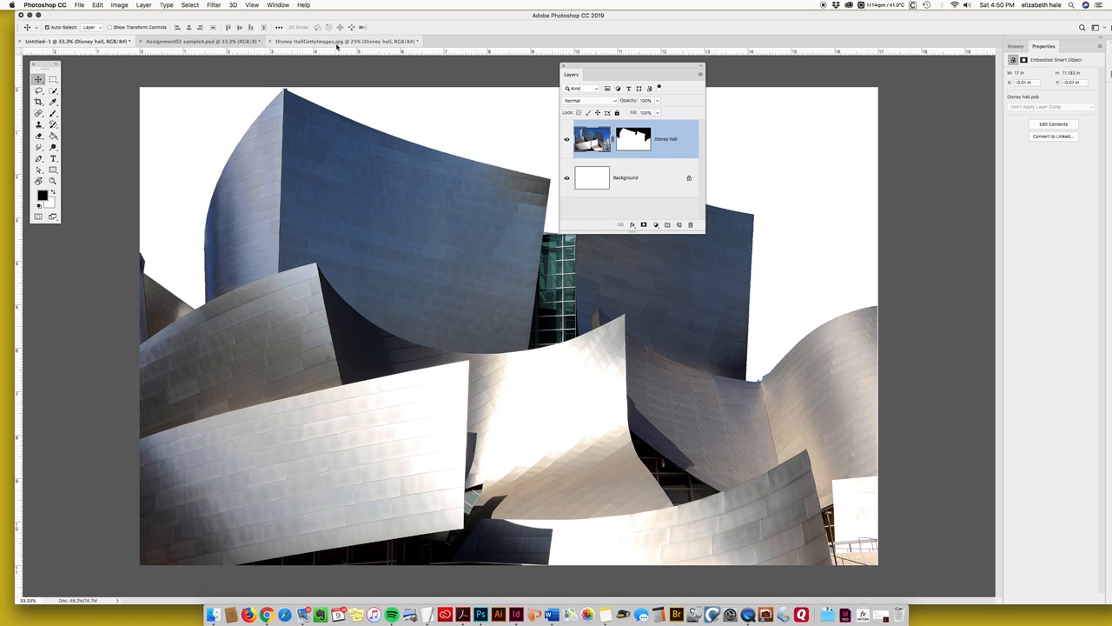
{"action": "left_click", "coordinate": [278, 5]}
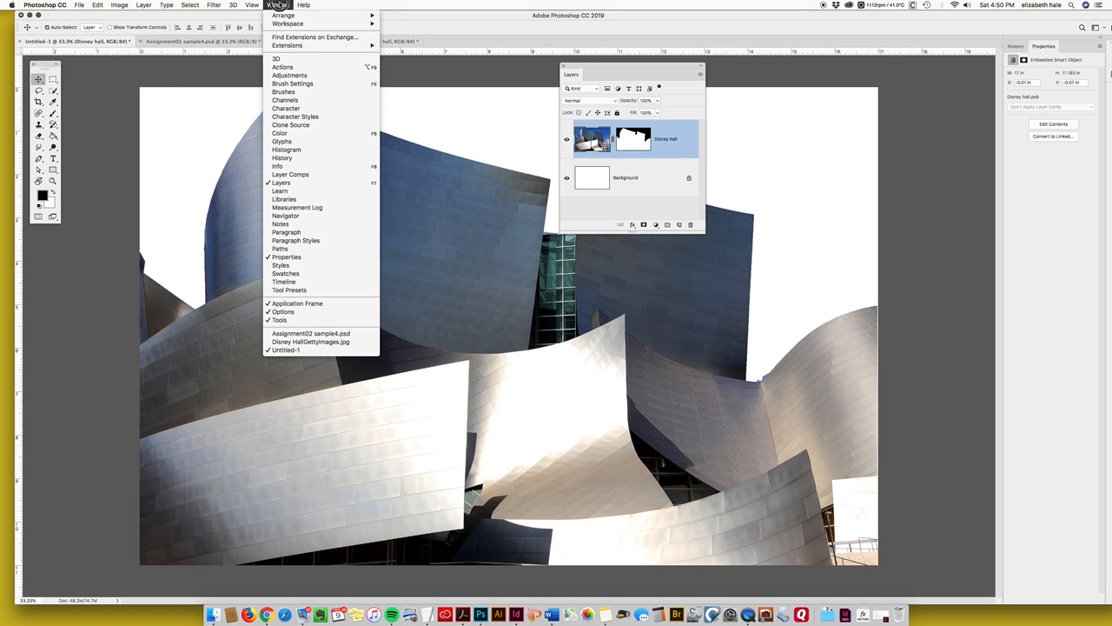
{"action": "left_click", "coordinate": [279, 5]}
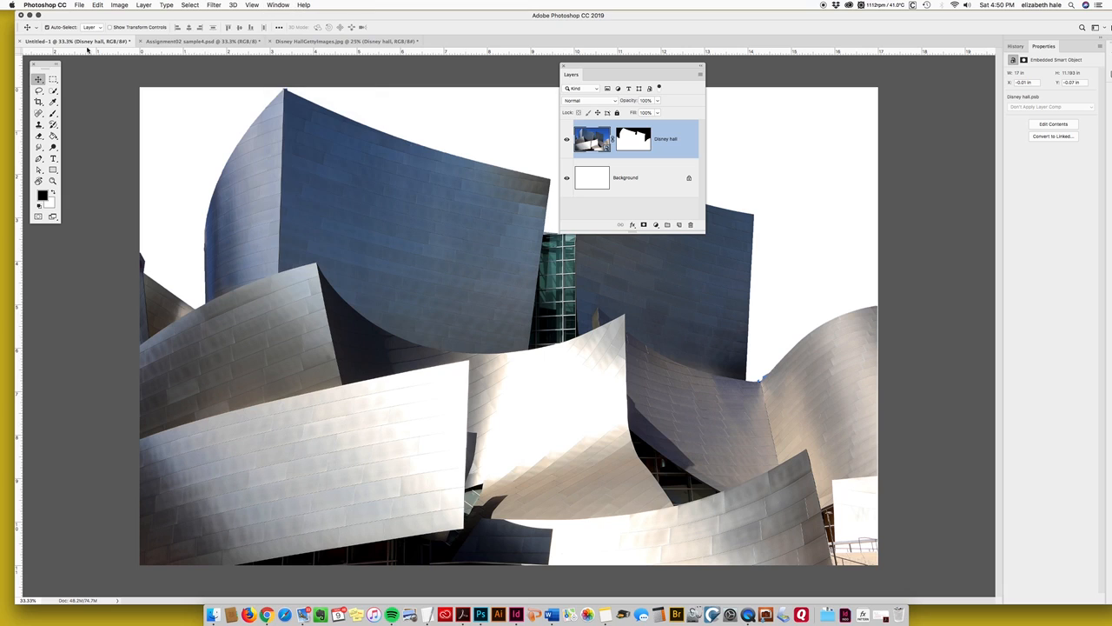